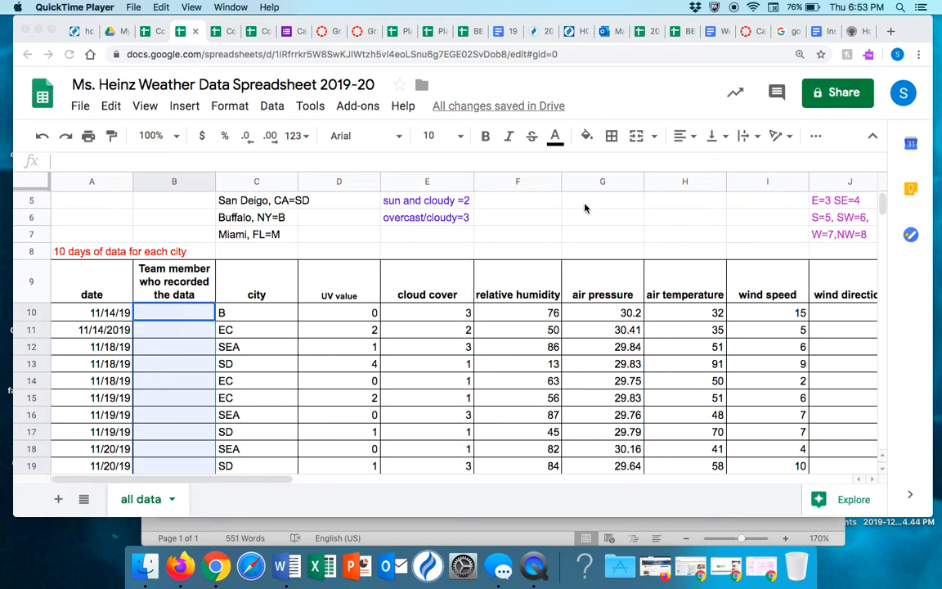
Examine the recording rules, column headings and entries of the weather table on the all data sheet, through wind direction
scroll(572, 208, "up", 2)
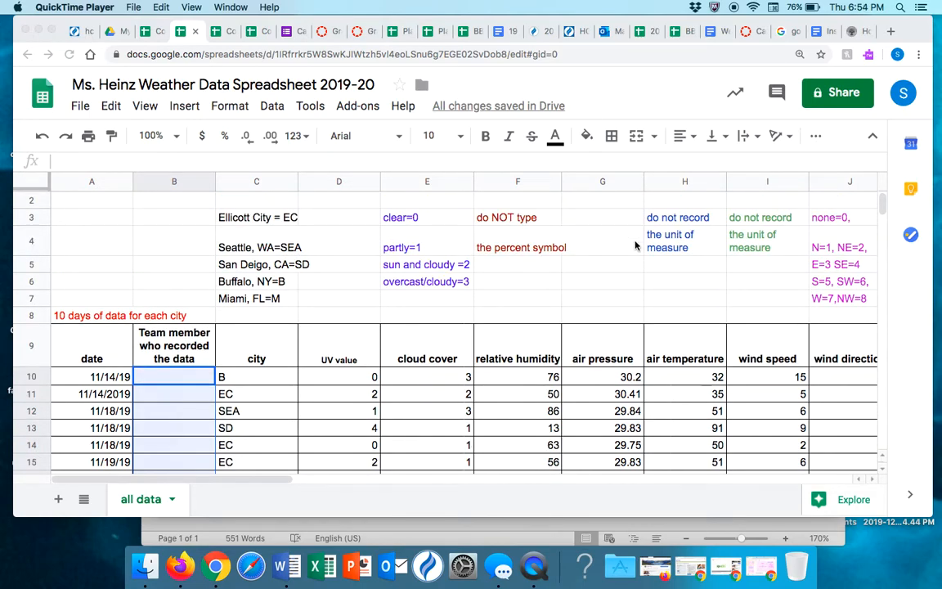
scroll(635, 245, "up", 1)
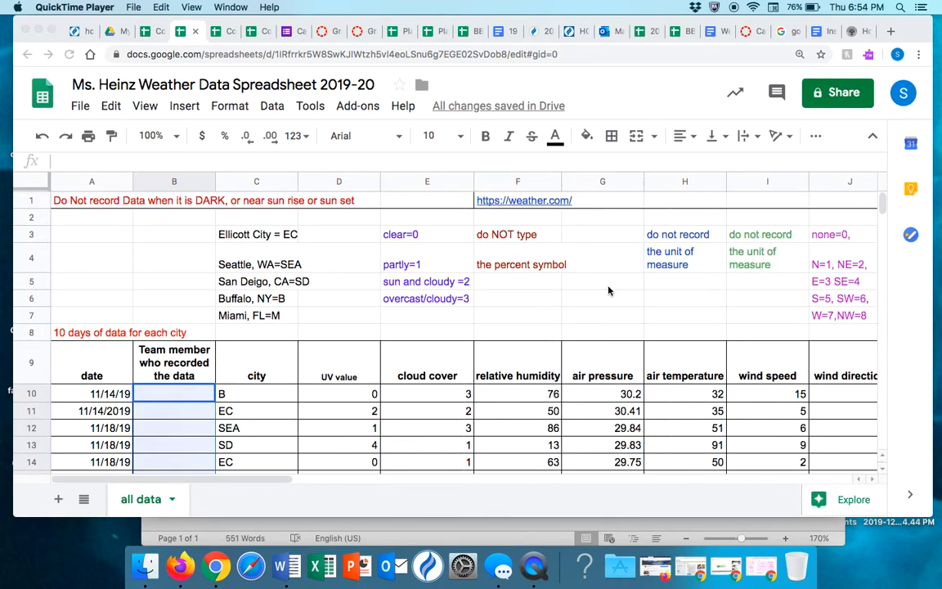
scroll(607, 290, "down", 5)
scroll(610, 290, "up", 2)
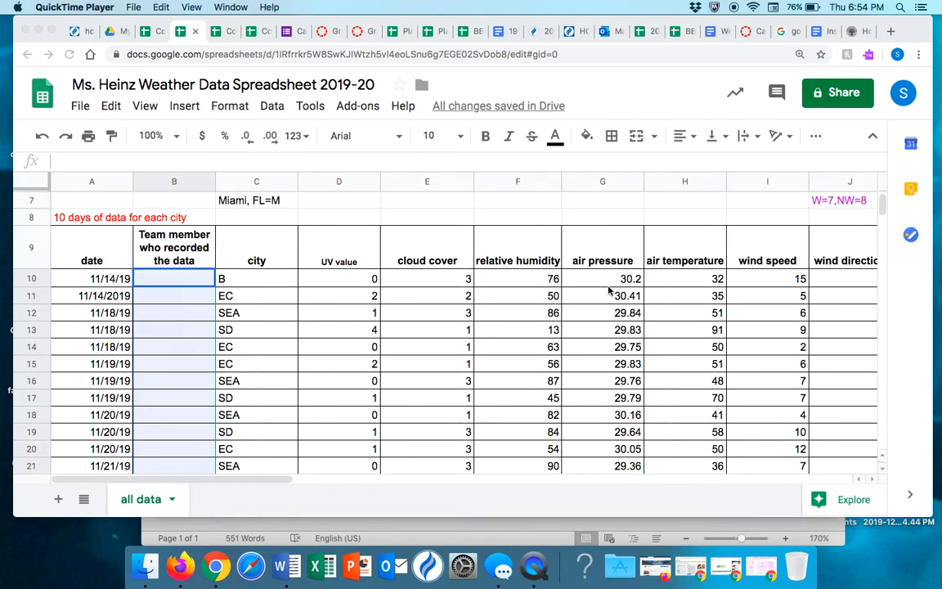
scroll(608, 290, "up", 2)
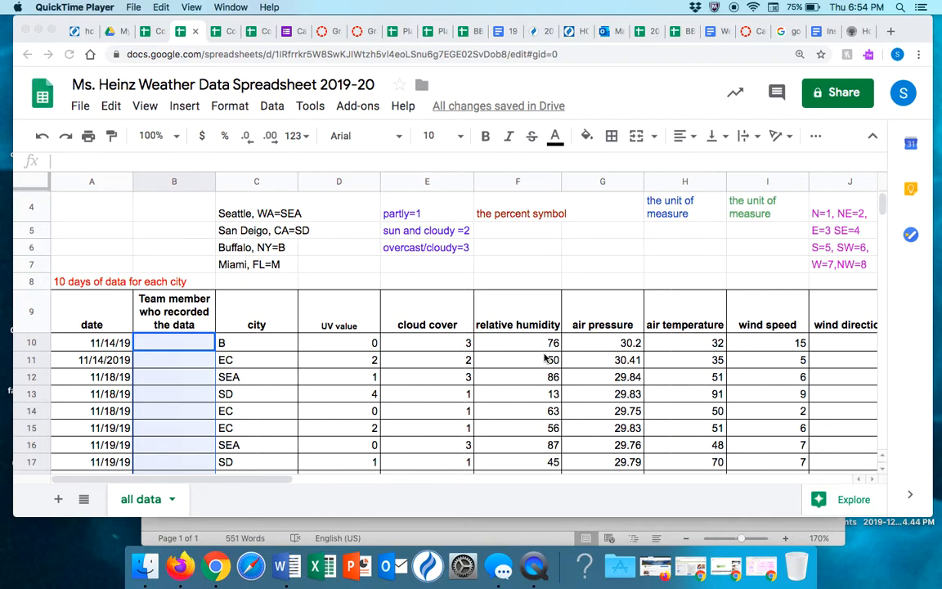
scroll(545, 358, "right", 2)
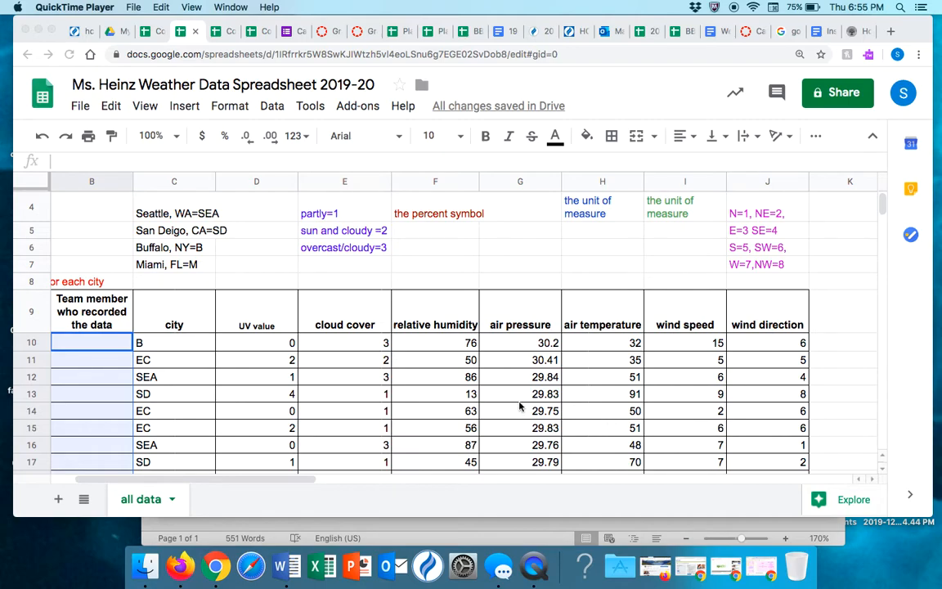
scroll(519, 406, "left", 2)
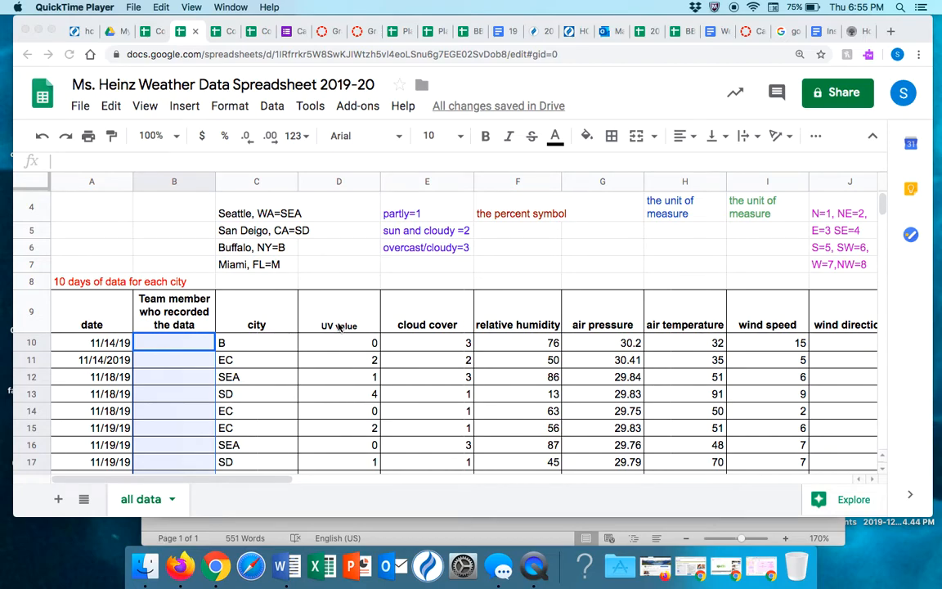
Copy the entire UV value column (column D) of the all data sheet
left_click(347, 187)
left_click(346, 183)
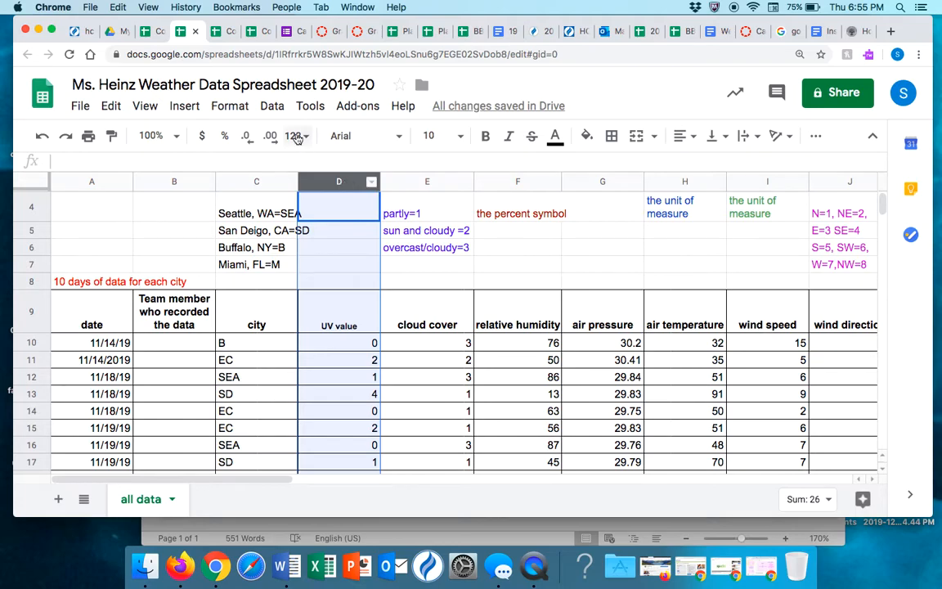
left_click(111, 107)
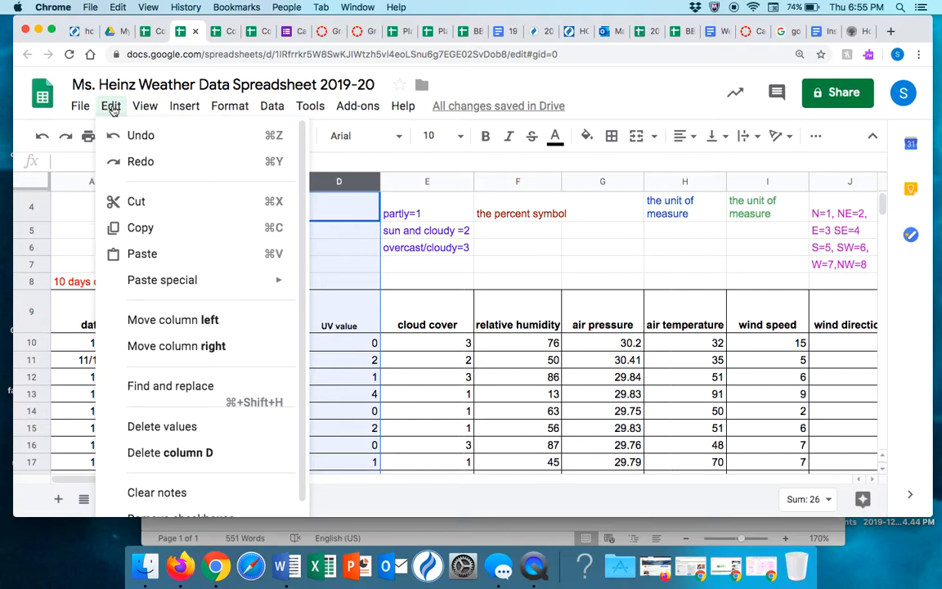
left_click(273, 236)
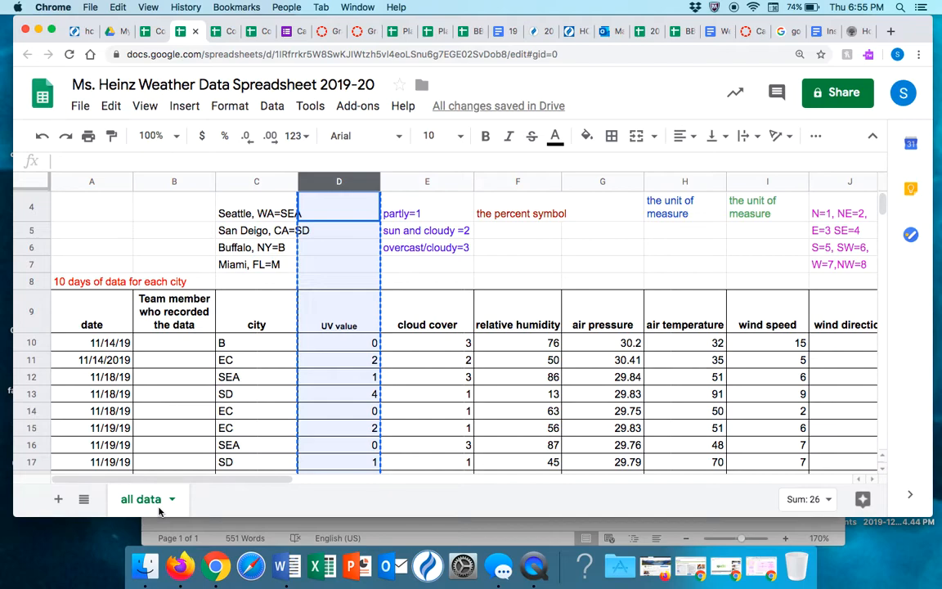
Add a new sheet and paste the copied UV value column into it, starting at cell A1
left_click(59, 500)
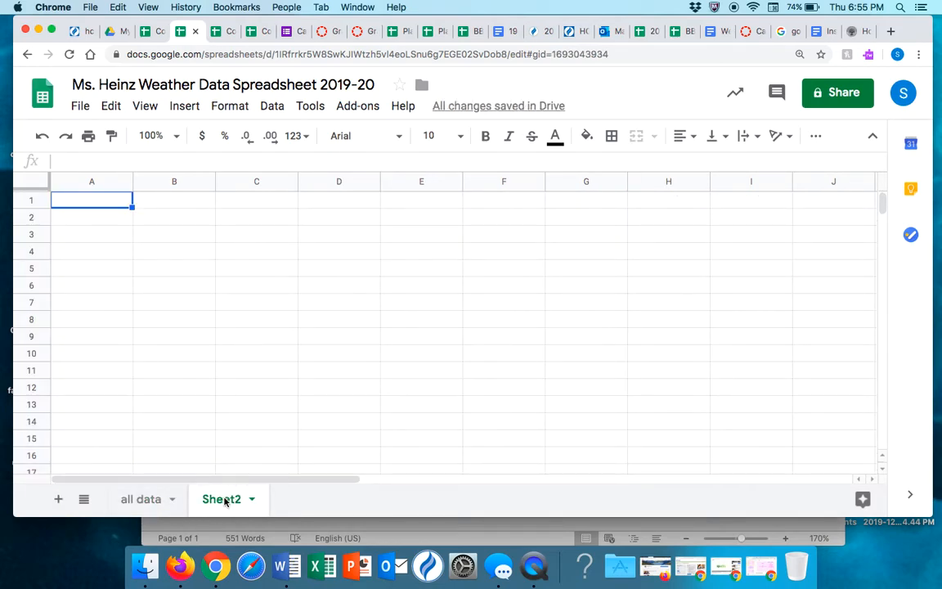
left_click(252, 500)
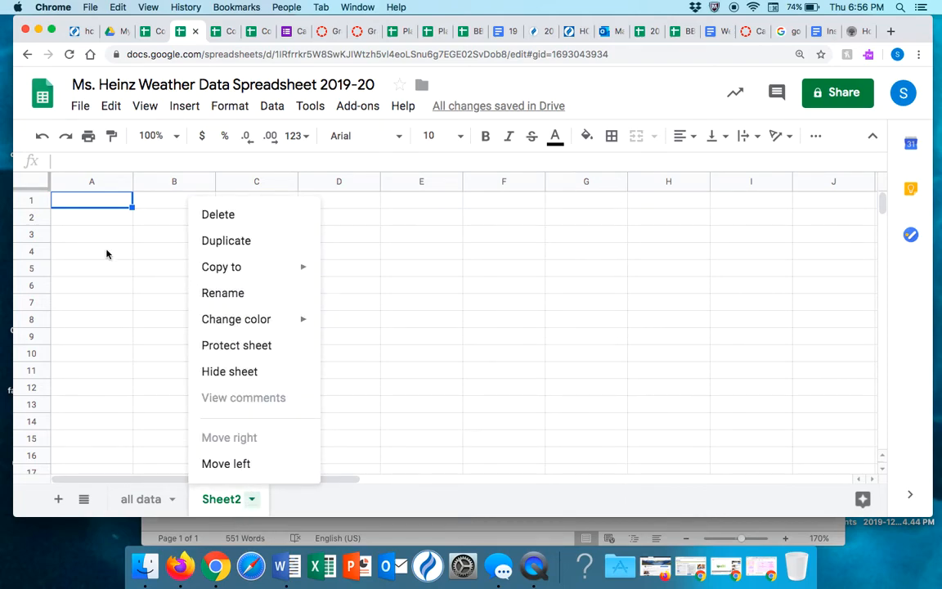
left_click(92, 204)
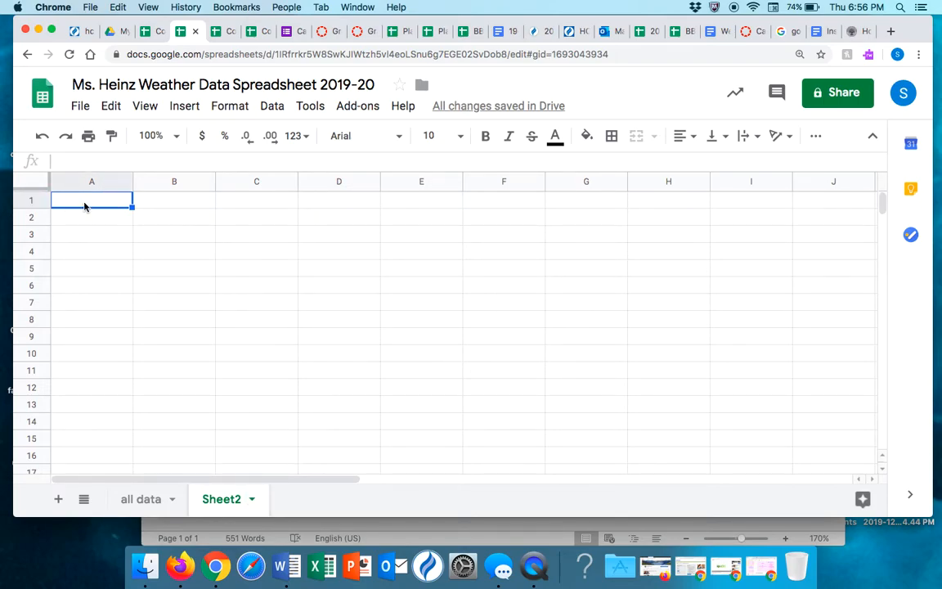
key("super+v")
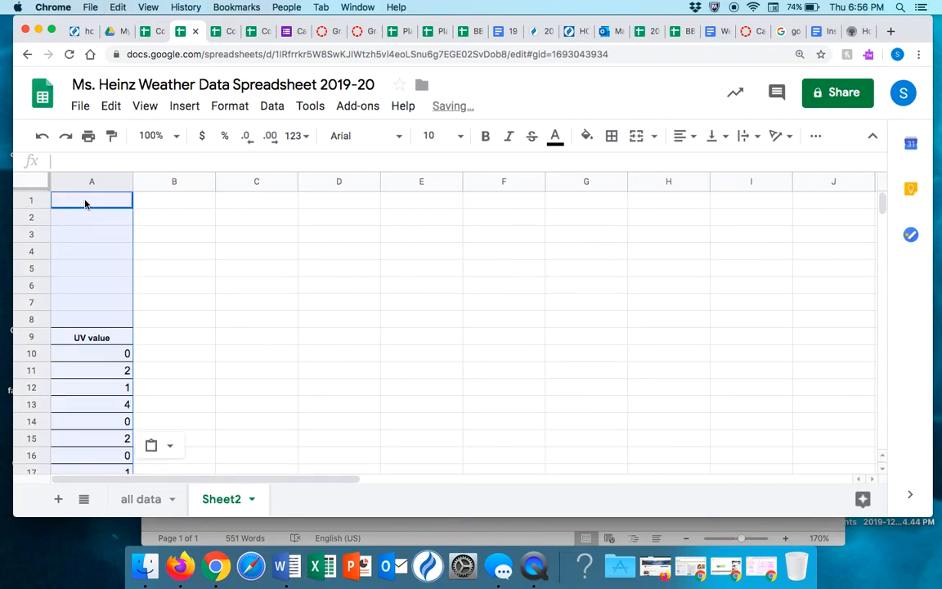
scroll(95, 347, "down", 5)
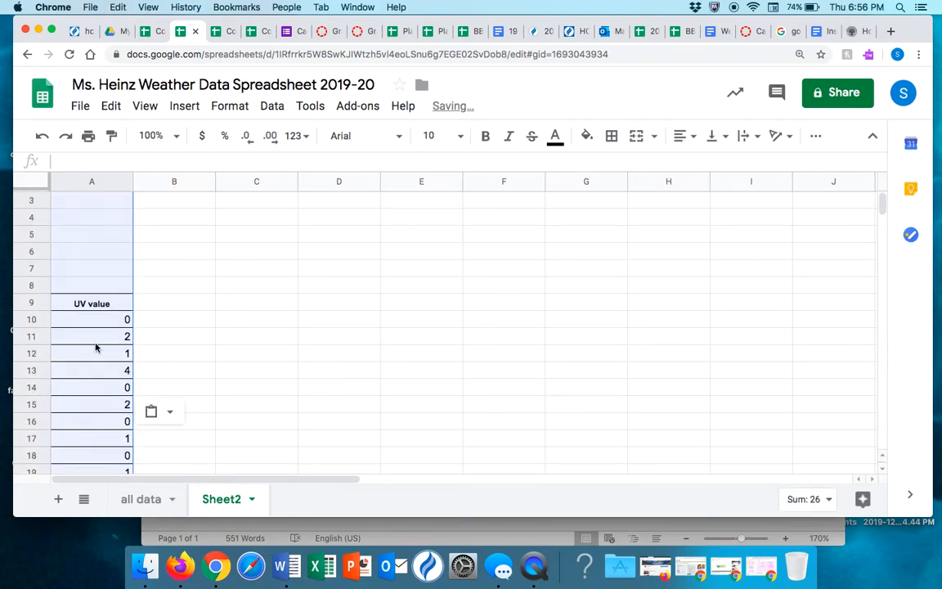
scroll(95, 348, "up", 1)
scroll(95, 347, "up", 1)
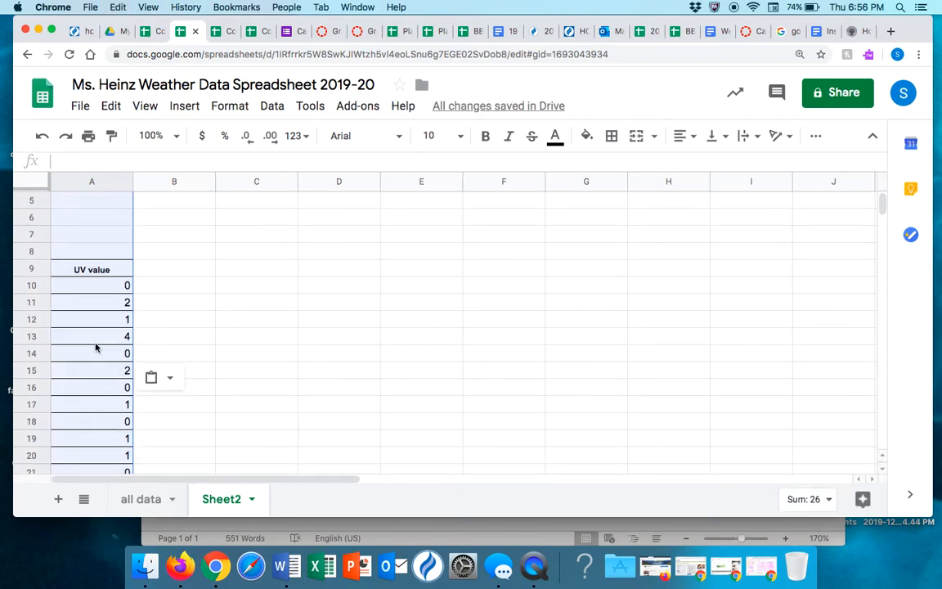
Copy the whole cloud cover column from the all data sheet into column B of Sheet2, starting at cell B1
left_click(135, 507)
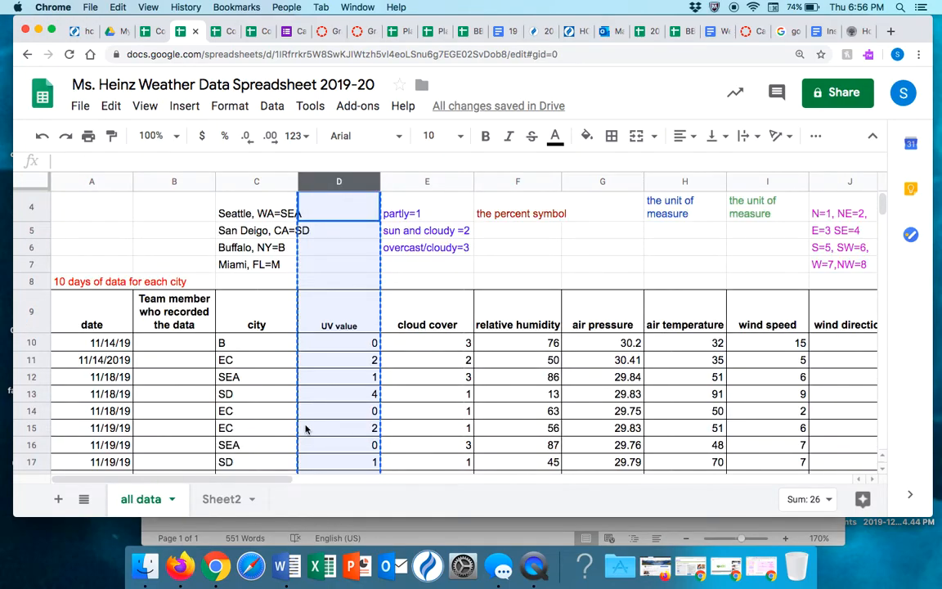
left_click(440, 181)
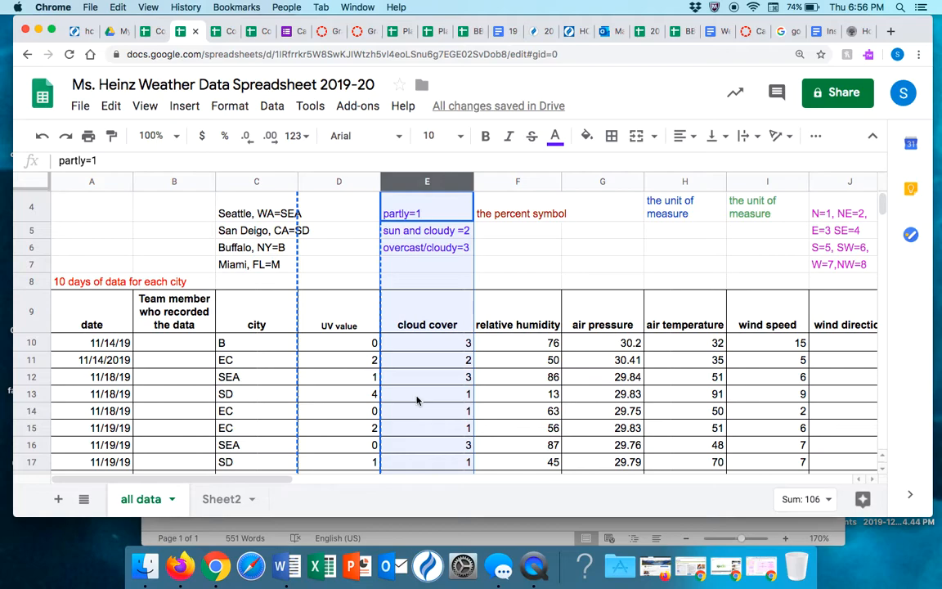
key("super+c")
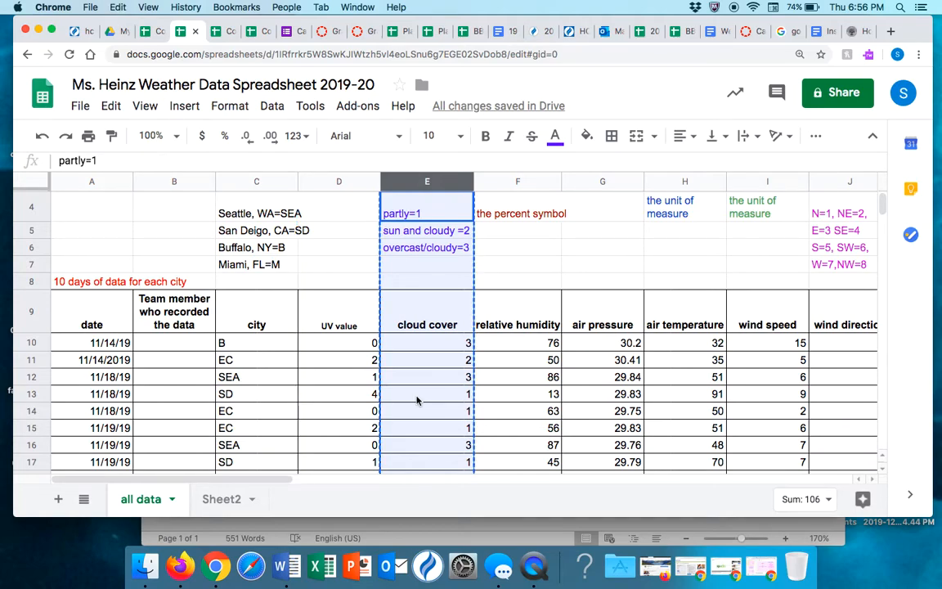
left_click(223, 500)
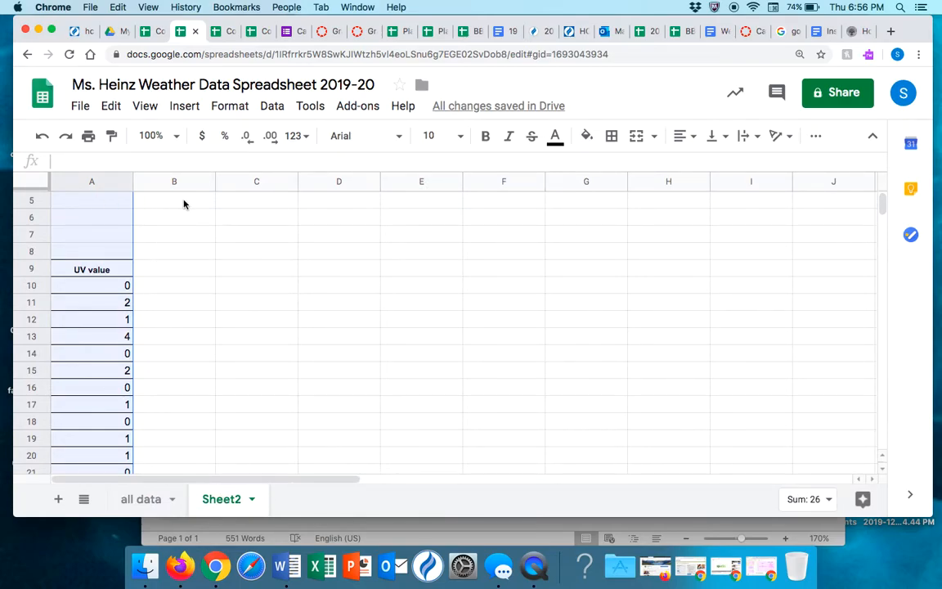
scroll(184, 204, "up", 2)
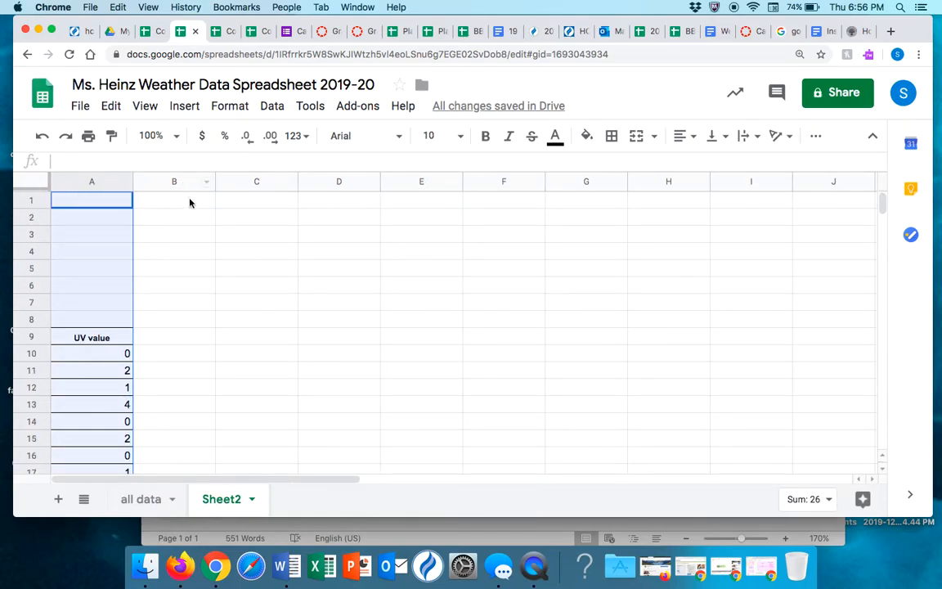
left_click(169, 208)
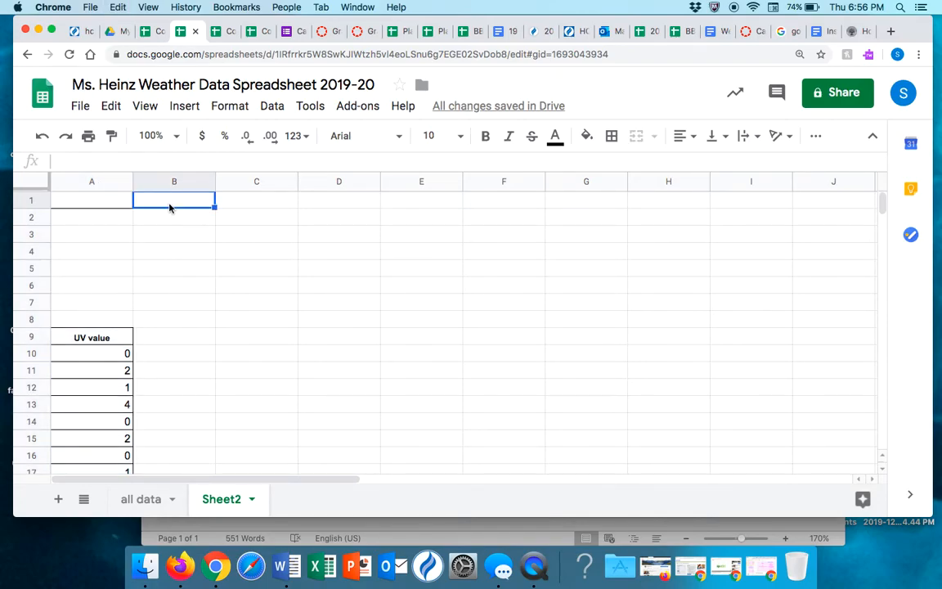
key("super+v")
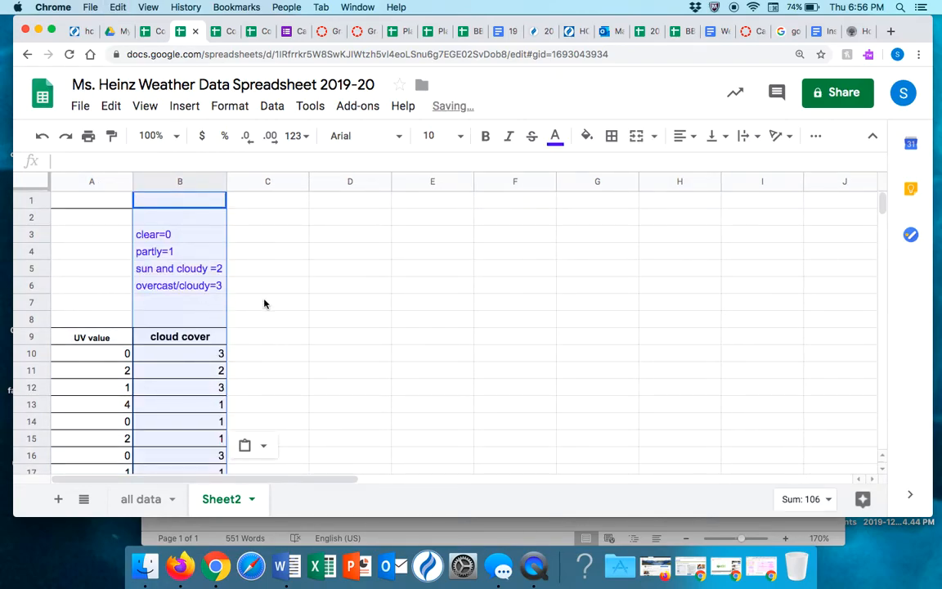
left_click(283, 290)
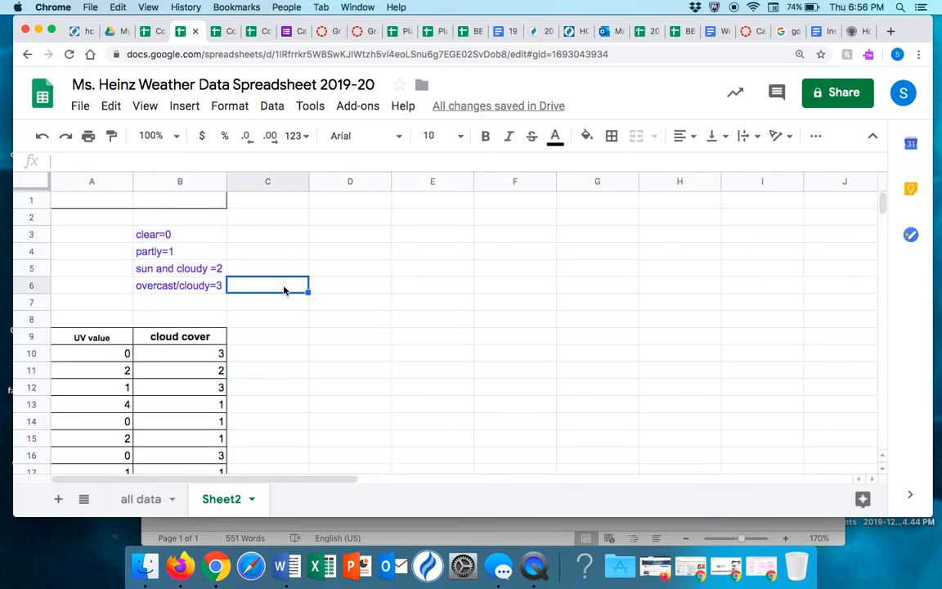
Insert a chart from the UV value and cloud cover data in A10:B61 on Sheet2, leaving out the empty row below
scroll(324, 365, "down", 2)
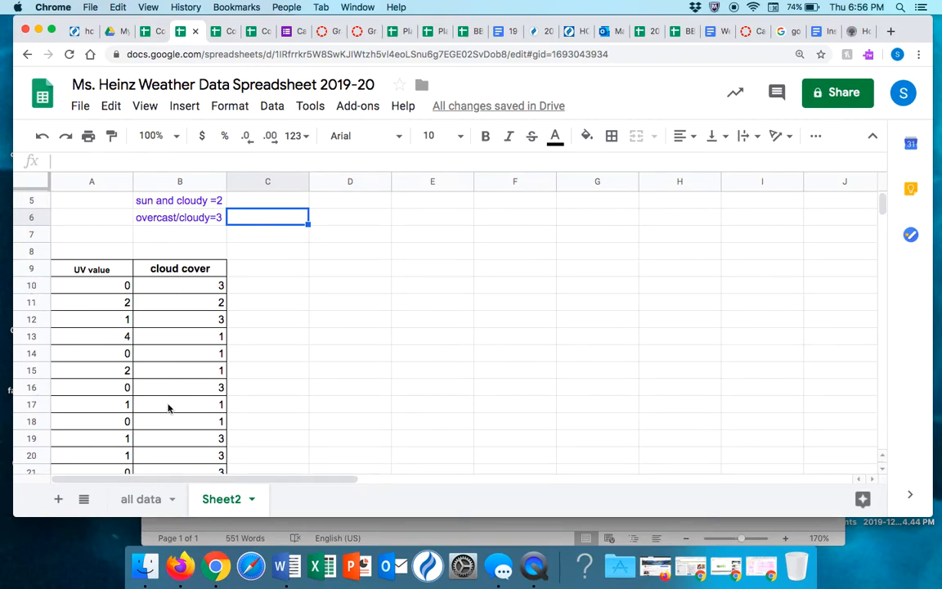
scroll(168, 407, "down", 1)
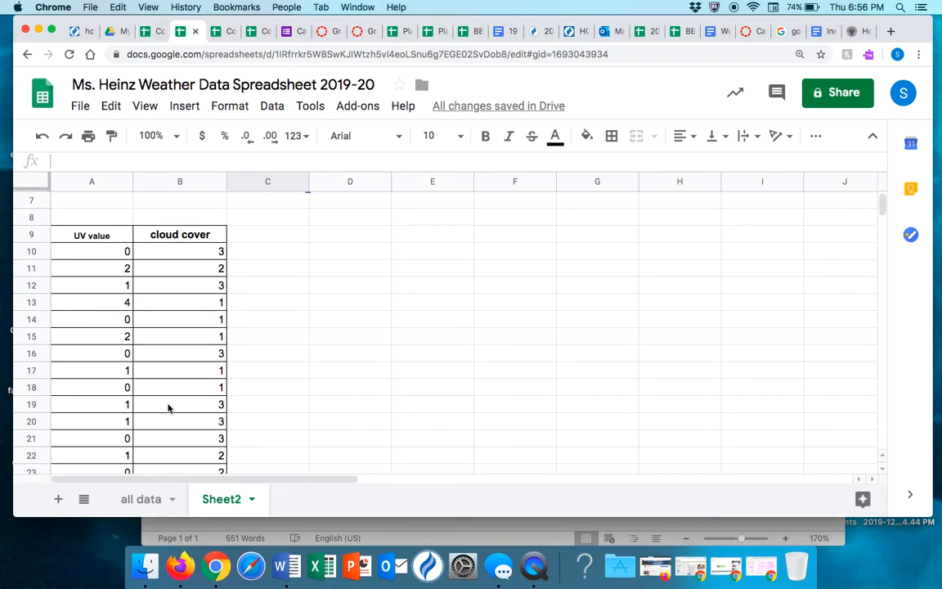
left_click(95, 257)
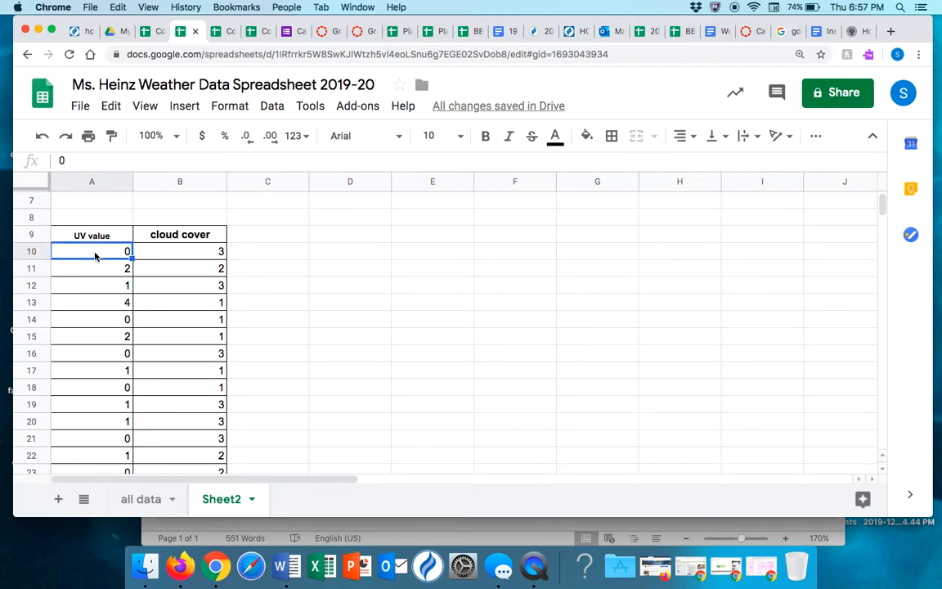
key("shift+Right")
key("shift+Down")
key("shift+Down")
key("shift+Down")
key("shift+Down")
key("shift+Down")
key("shift+Down")
key("shift+Down")
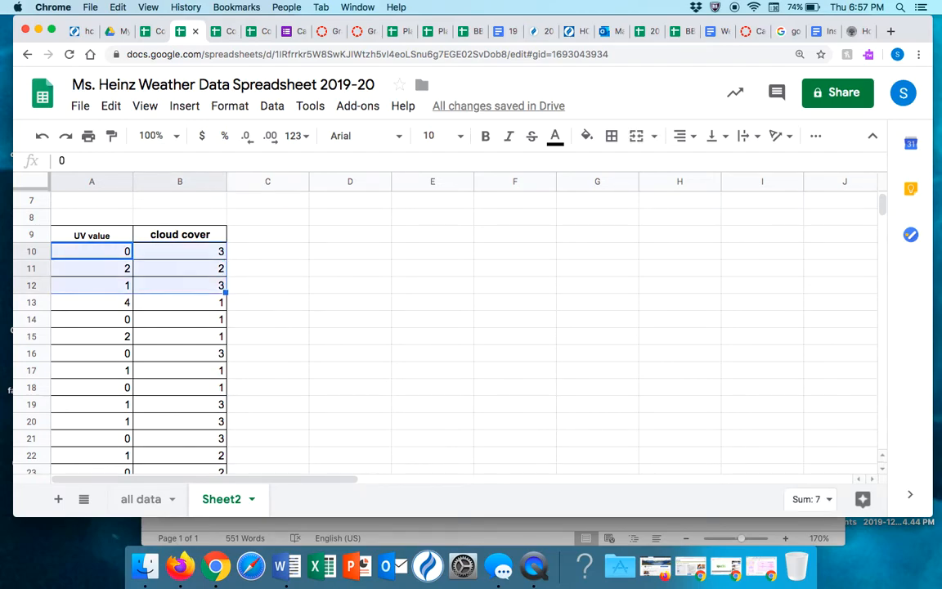
key("shift+Down")
key("shift+Down")
key("shift+Down")
key("shift+Down")
key("shift+Down")
key("shift+Down")
key("shift+Down")
key("shift+Down")
key("shift+Down")
key("shift+Down")
key("shift+Down")
key("shift+Down")
key("shift+Down")
key("shift+Down")
key("shift+Down")
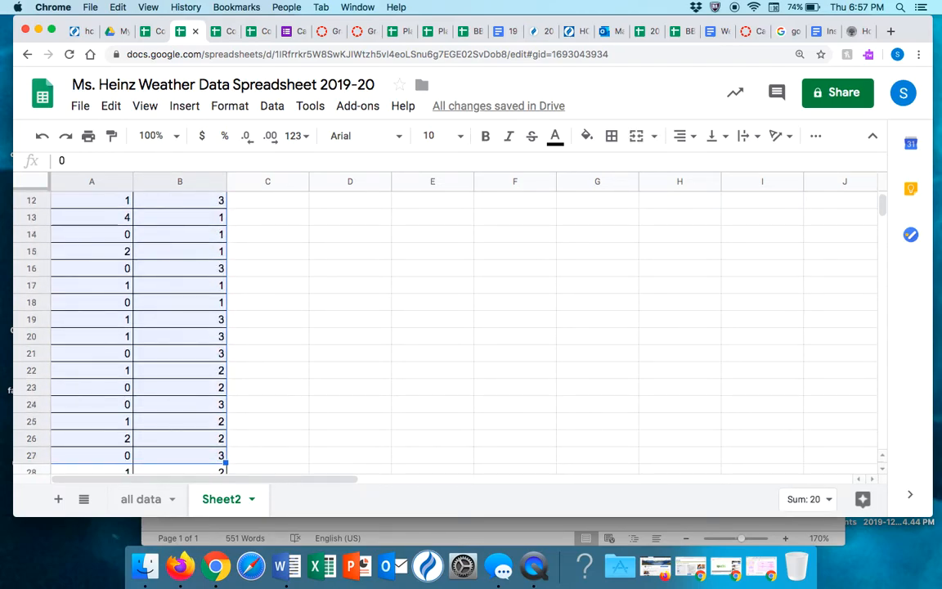
key("shift+Down")
key("shift+Down")
key("shift+Down")
key("shift+Down")
key("shift+Down")
key("shift+Down")
key("shift+Down")
key("shift+Down")
key("shift+Down")
key("shift+Down")
key("shift+Down")
key("shift+Down")
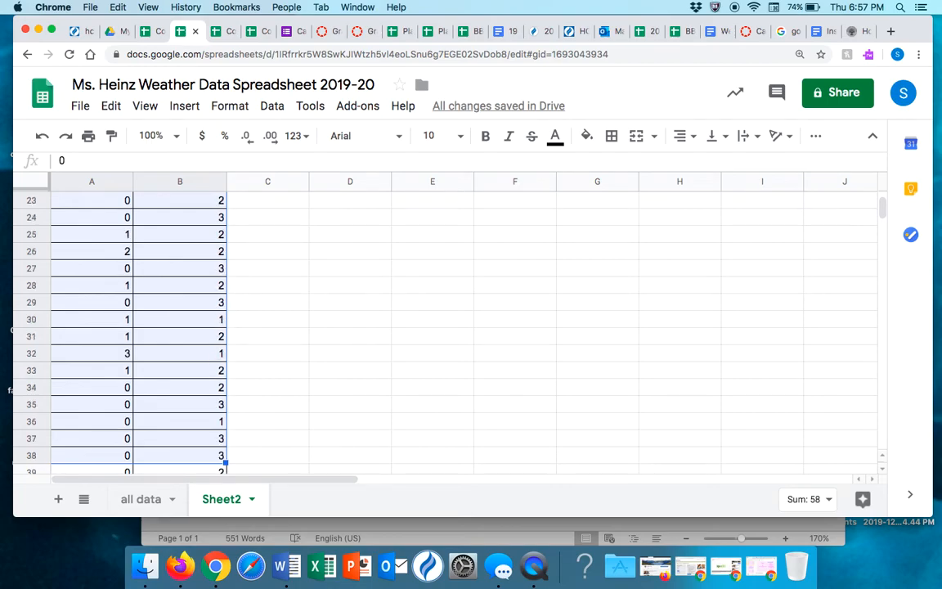
key("shift+Down")
key("shift+Down")
key("shift+Down")
key("shift+Down")
key("shift+Down")
key("shift+Down")
key("shift+Down")
key("shift+Down")
key("shift+Down")
key("shift+Down")
key("shift+Down")
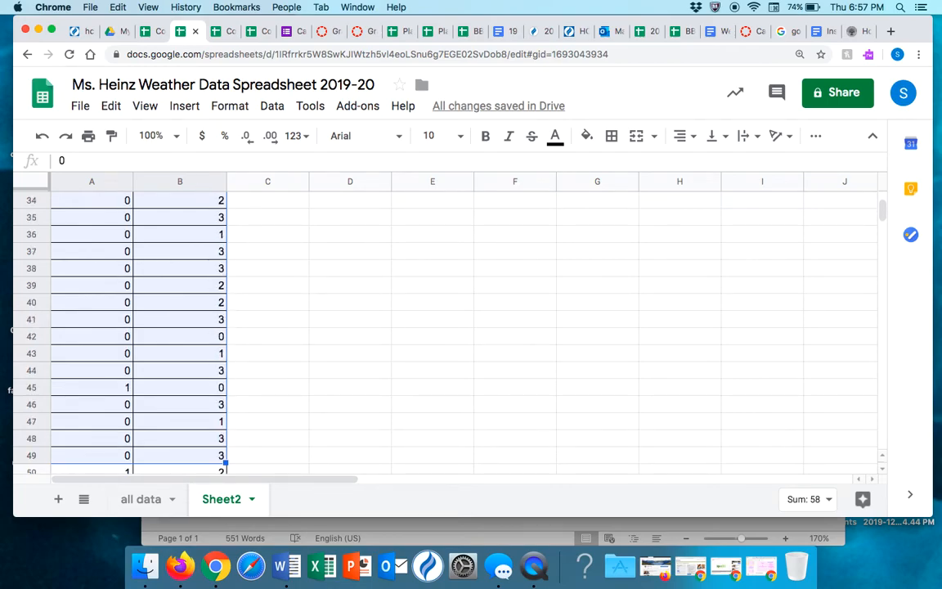
key("shift+Down")
key("shift+Down")
key("shift+Down")
key("shift+Down")
key("shift+Down")
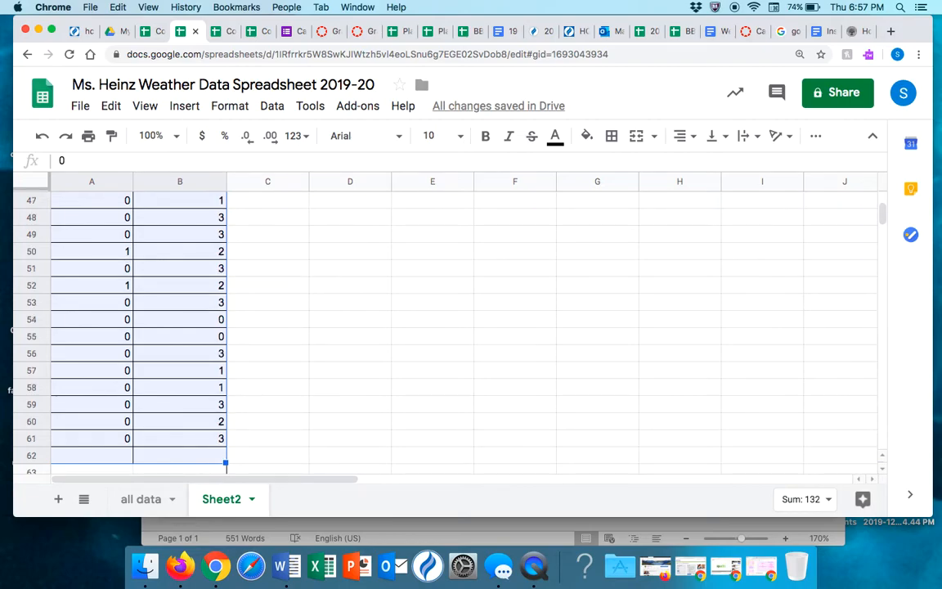
key("shift+Up")
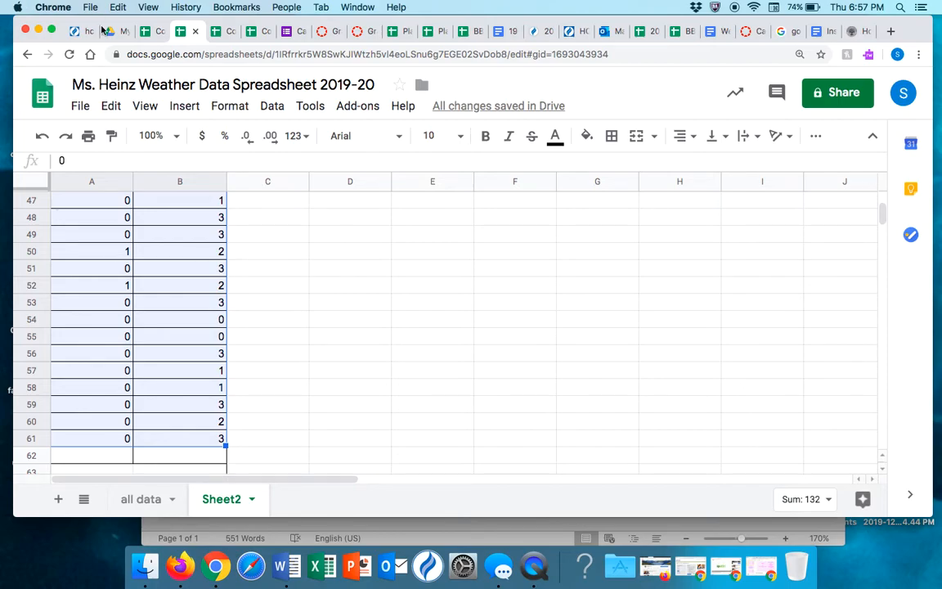
left_click(185, 107)
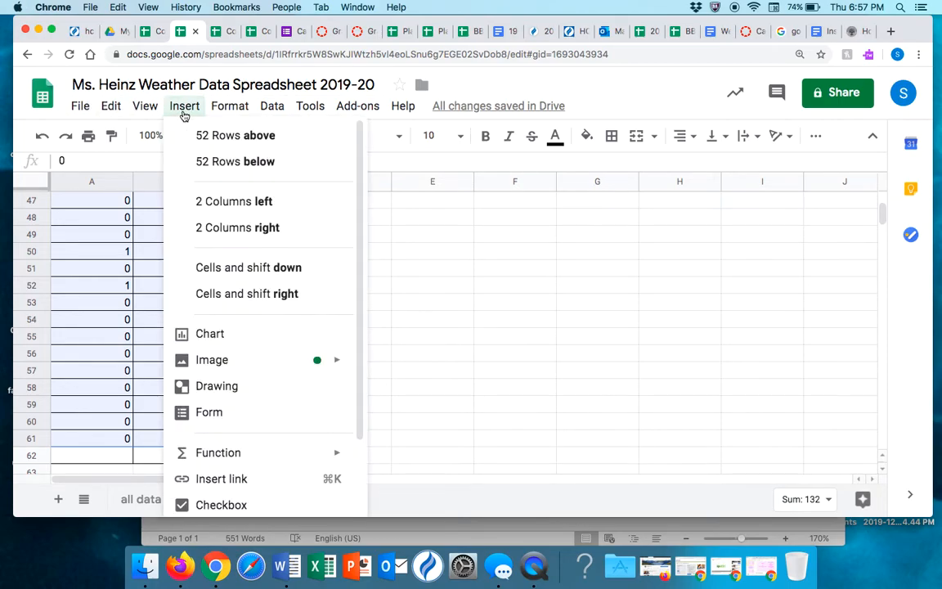
left_click(210, 335)
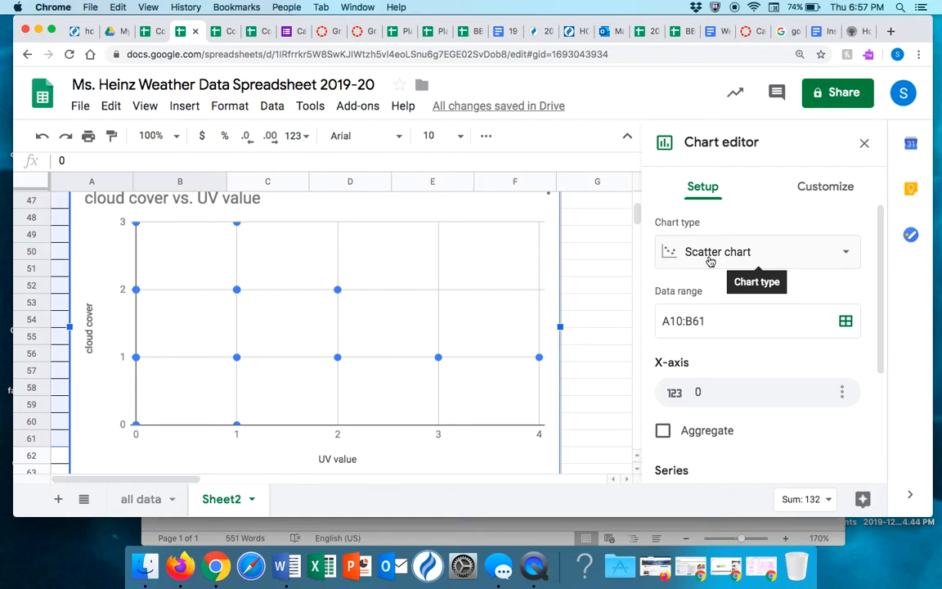
Look through the available chart types for the cloud cover and UV value chart, keeping the scatter chart
left_click(846, 255)
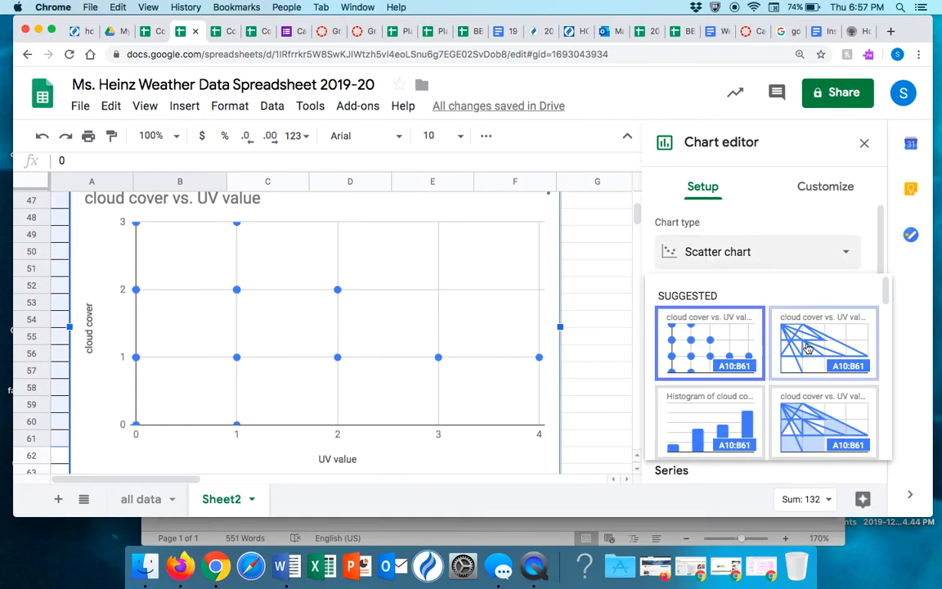
scroll(800, 352, "down", 5)
scroll(801, 348, "down", 10)
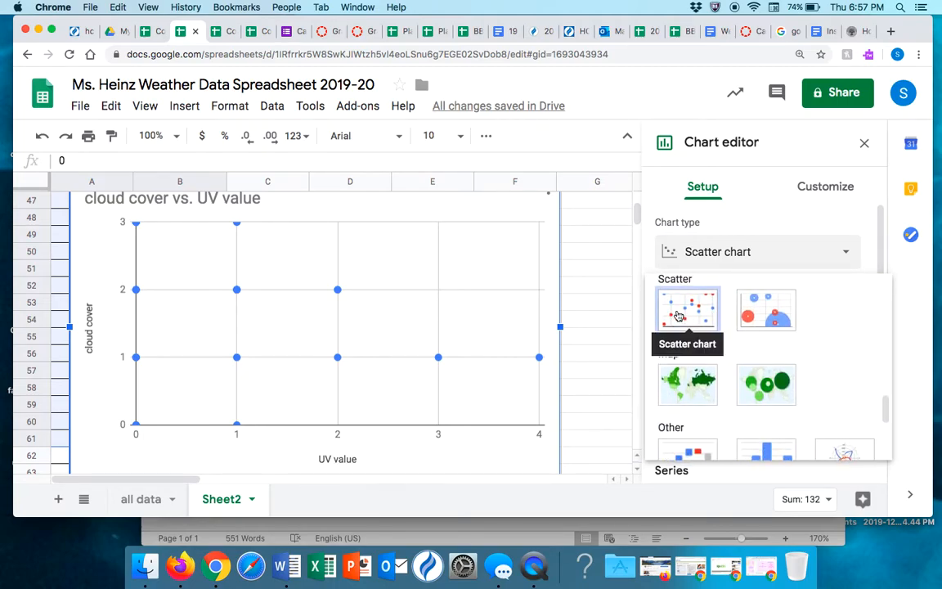
left_click(847, 257)
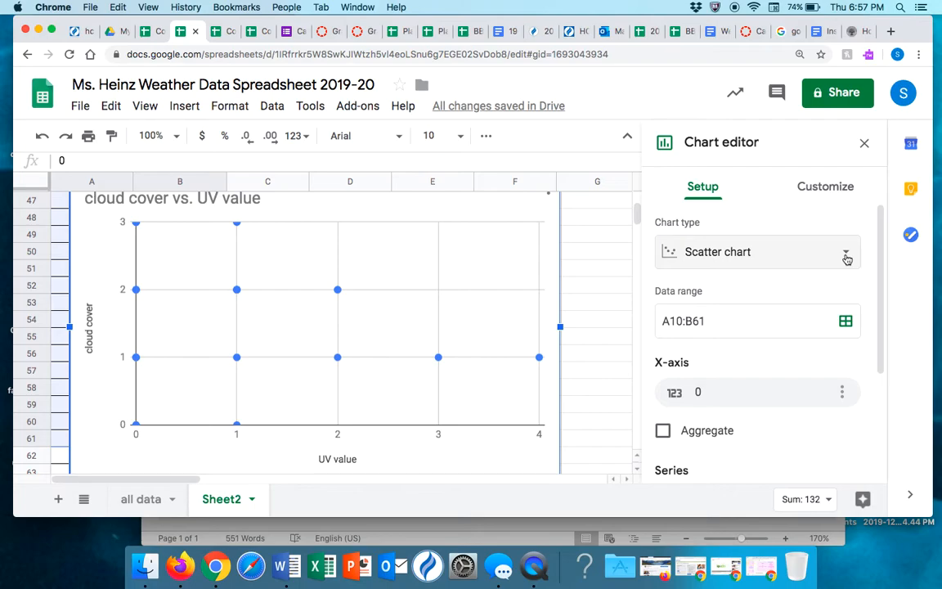
Change the chart title to "Cloud Cover vs. UV value" followed by the teacher's name
left_click(828, 188)
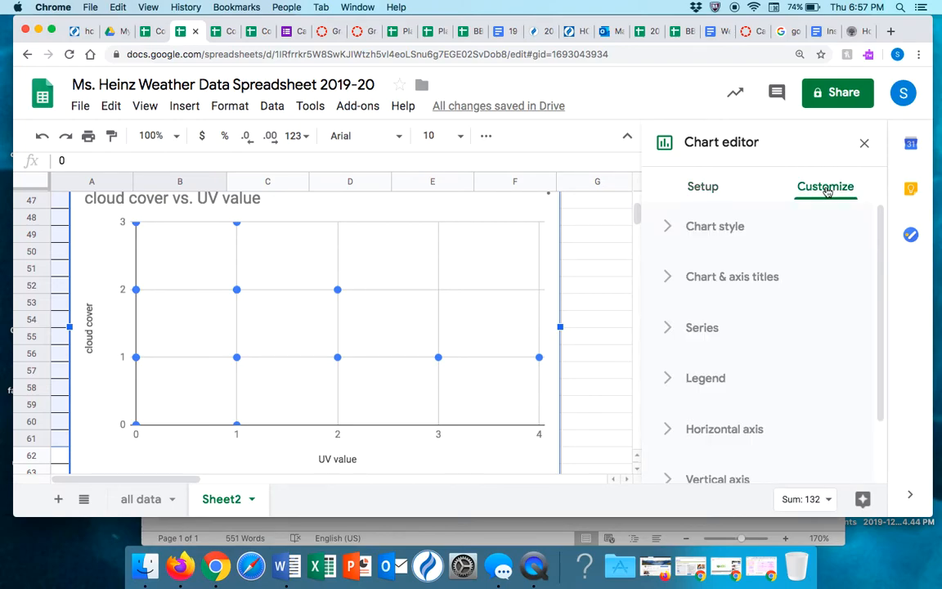
left_click(751, 281)
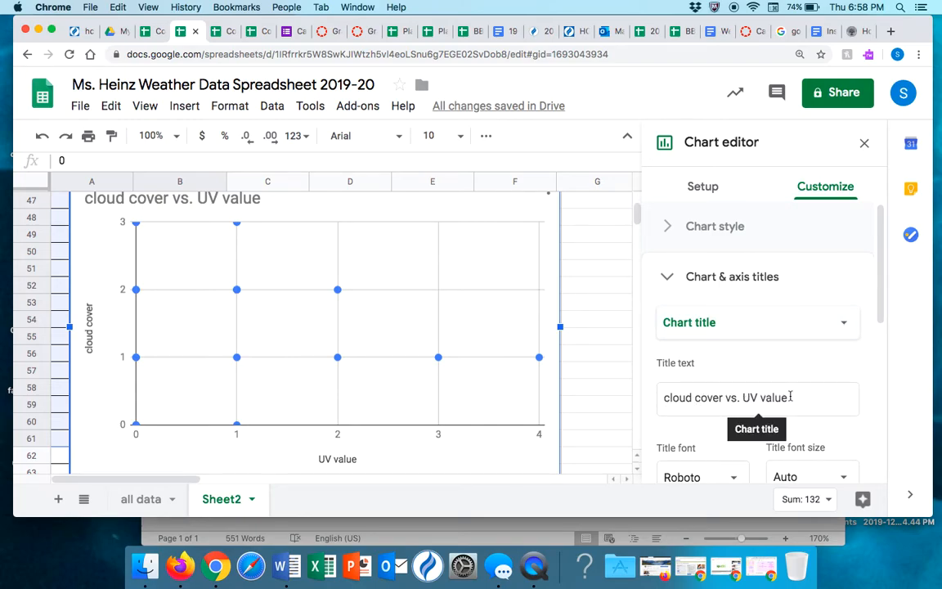
left_click(699, 397)
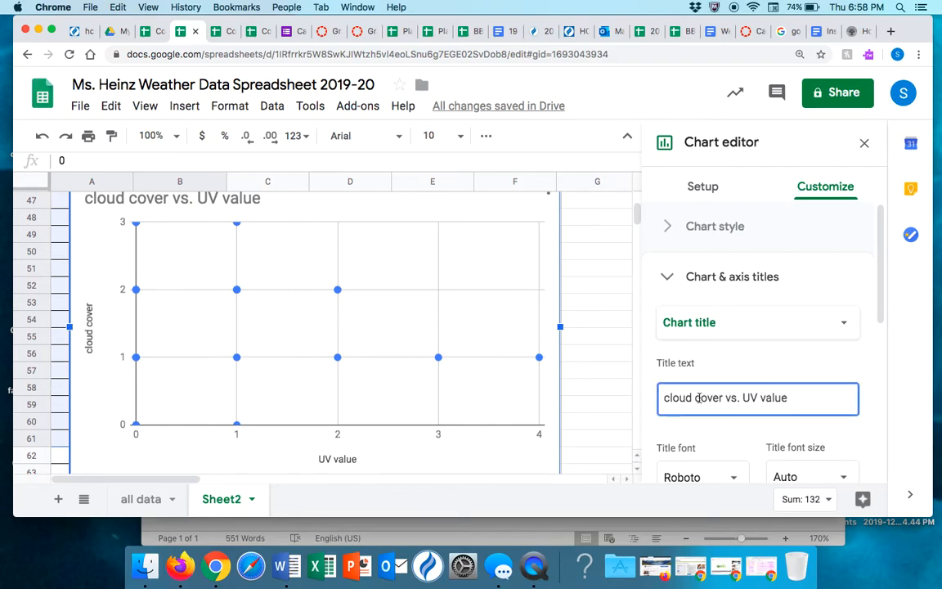
key("BackSpace")
type("C")
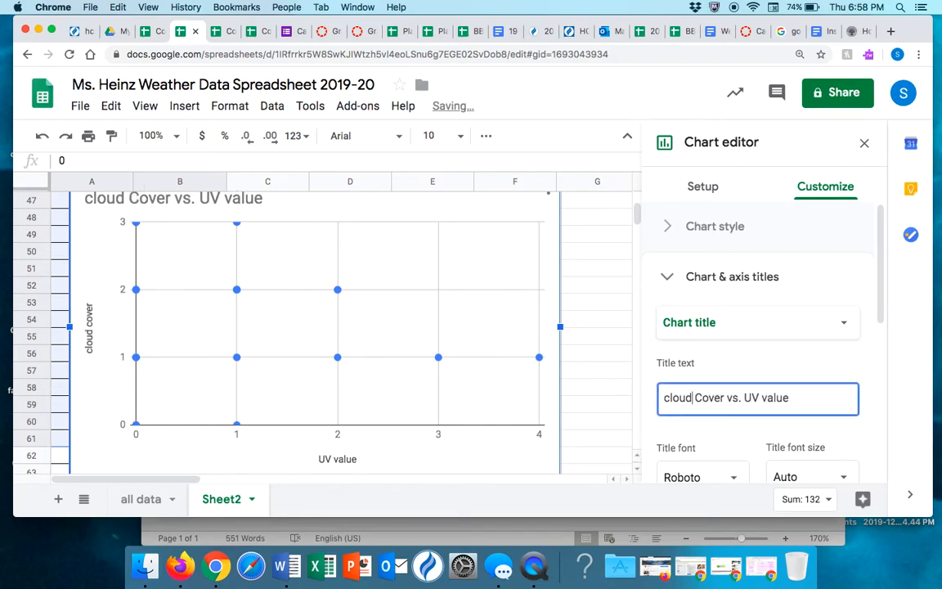
key("BackSpace")
type("C")
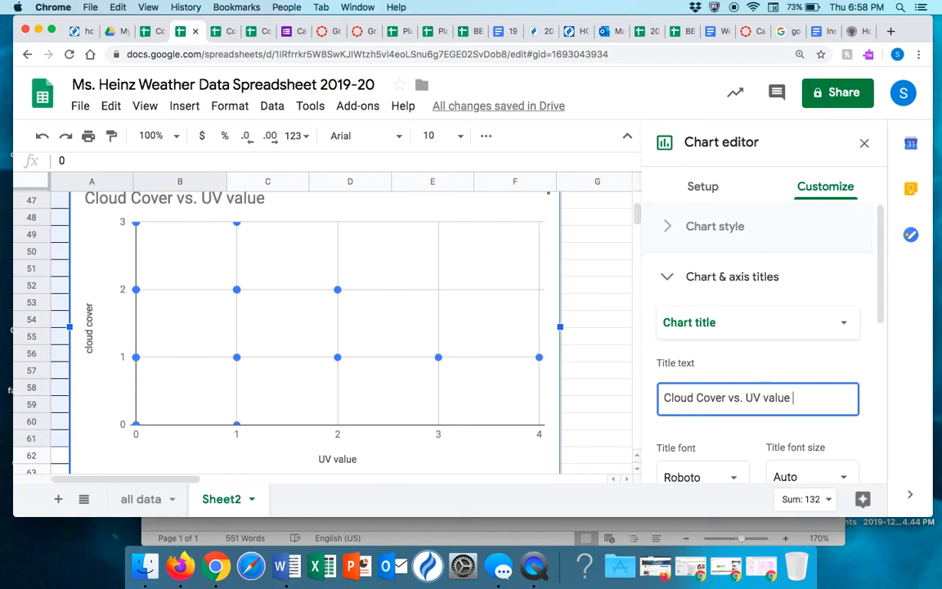
type("Ms.")
type(" hwi")
type("Heinz")
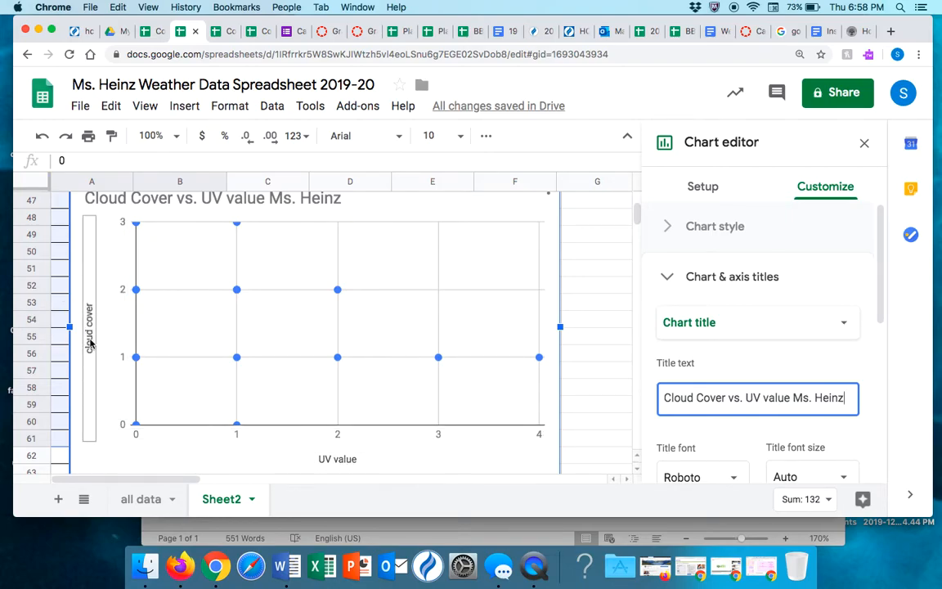
Capitalize the chart's horizontal axis title so that it reads "UV Value"
left_click(841, 327)
left_click(776, 374)
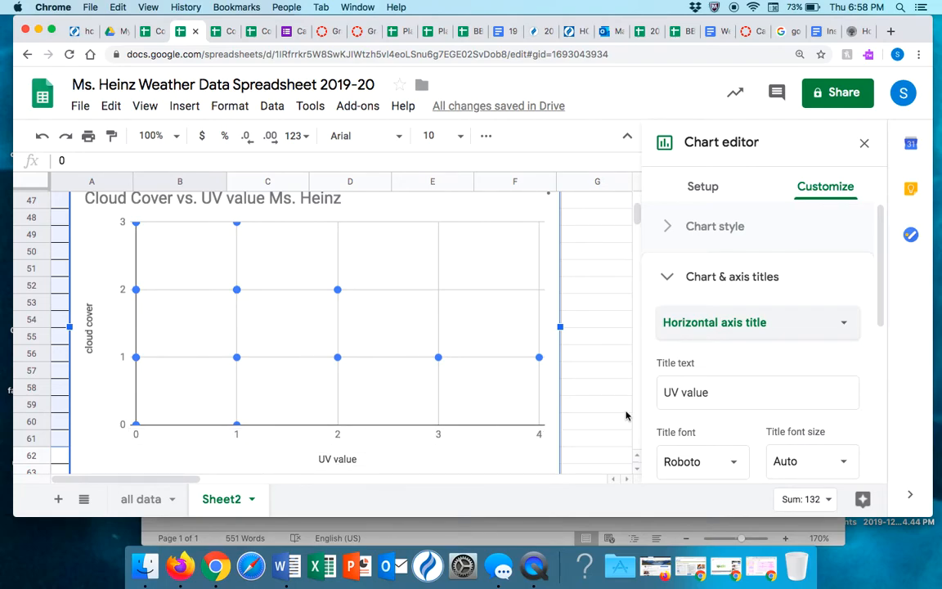
left_click(684, 394)
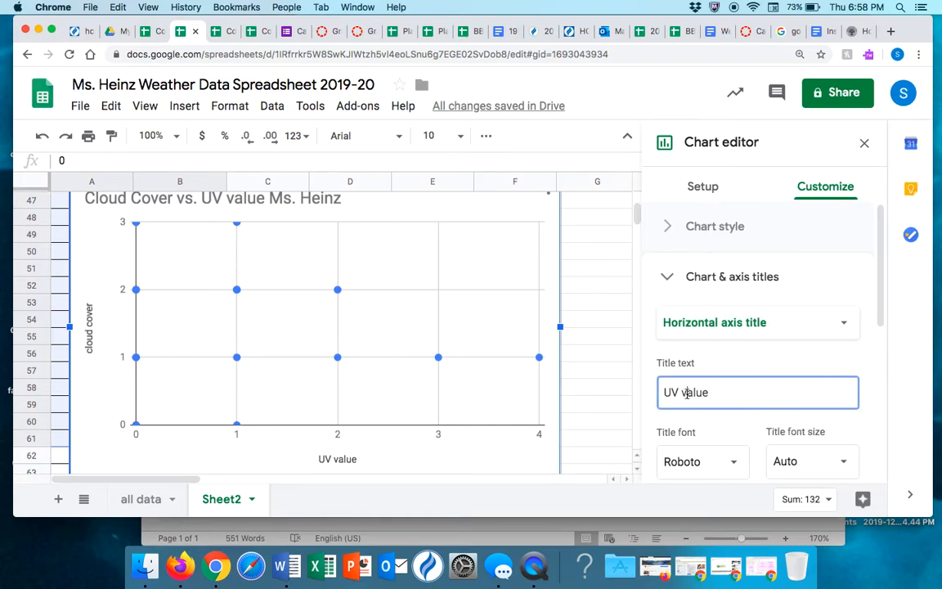
key("BackSpace")
type("V")
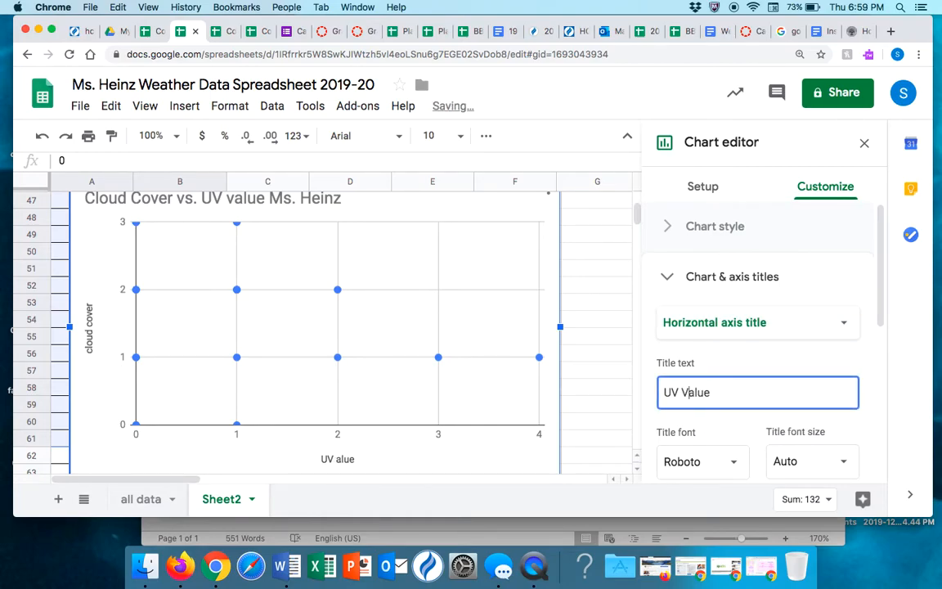
Capitalize both words of the chart's vertical axis title so that it reads "Cloud Cover"
left_click(846, 327)
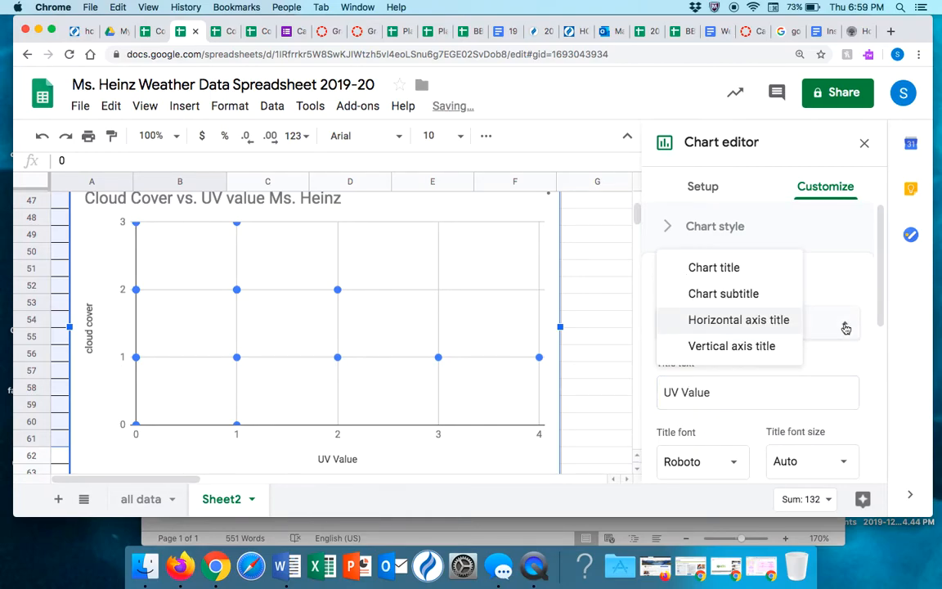
left_click(774, 345)
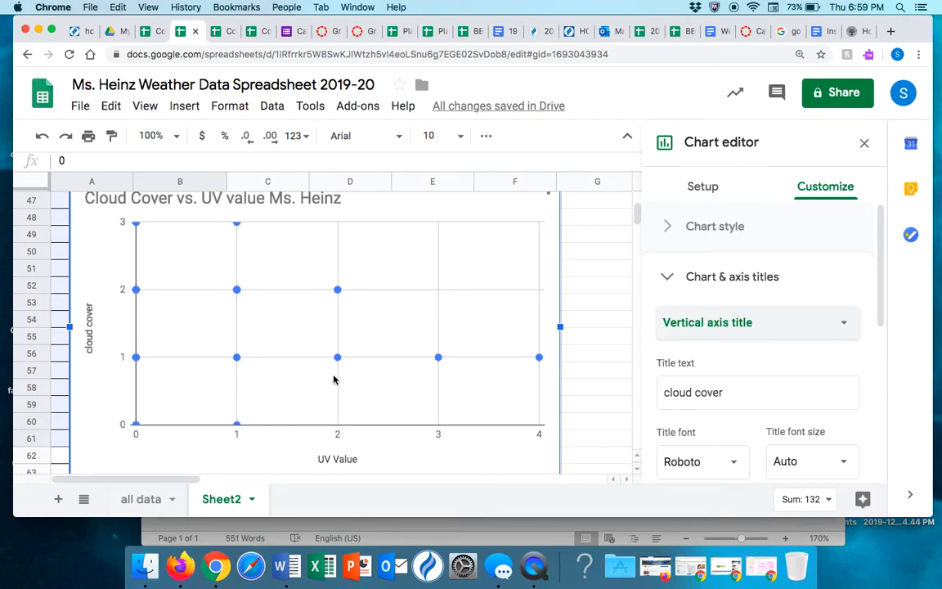
left_click(668, 394)
key("BackSpace")
type("C")
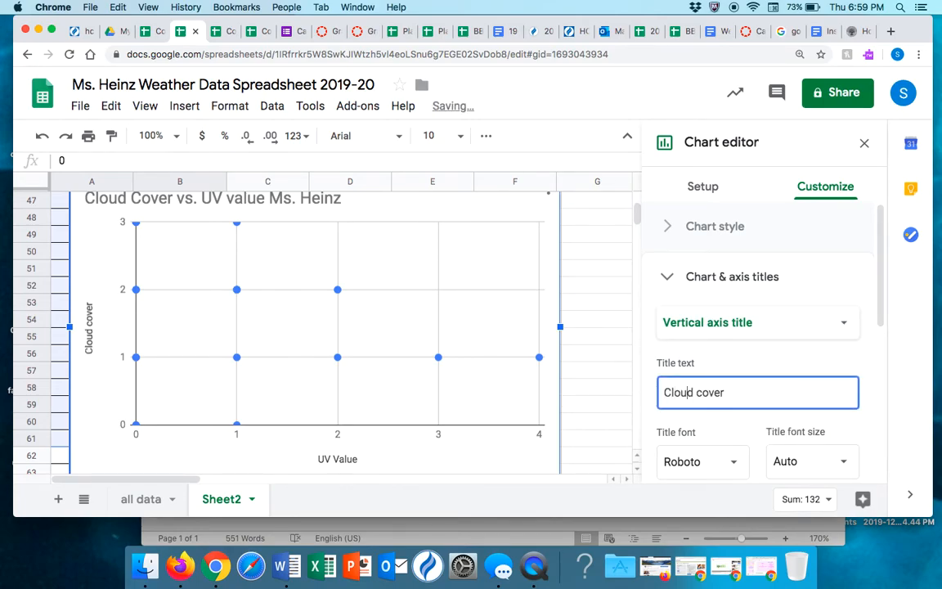
key("BackSpace")
type("C")
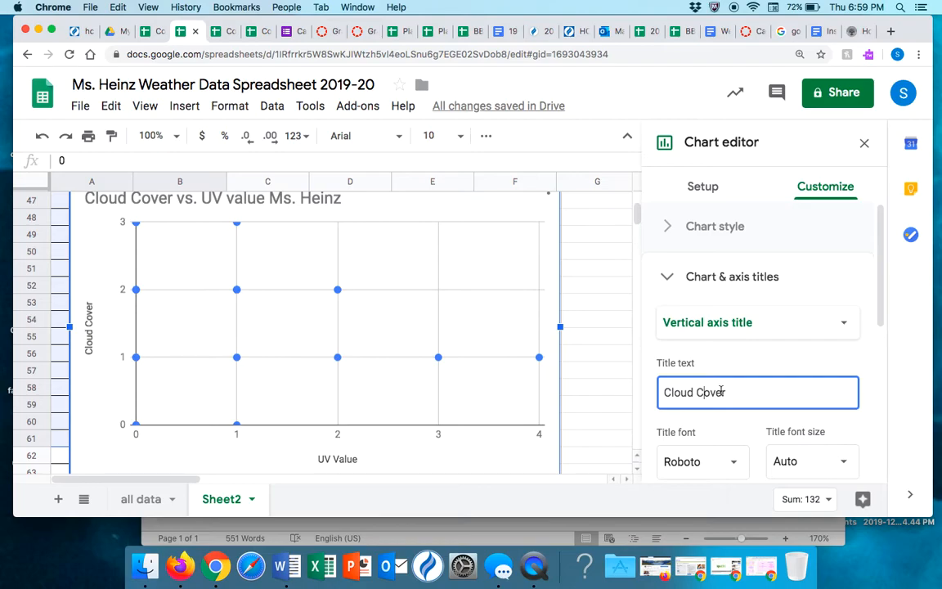
Add a trendline to the scatter chart's data series
scroll(731, 414, "down", 2)
scroll(730, 425, "down", 5)
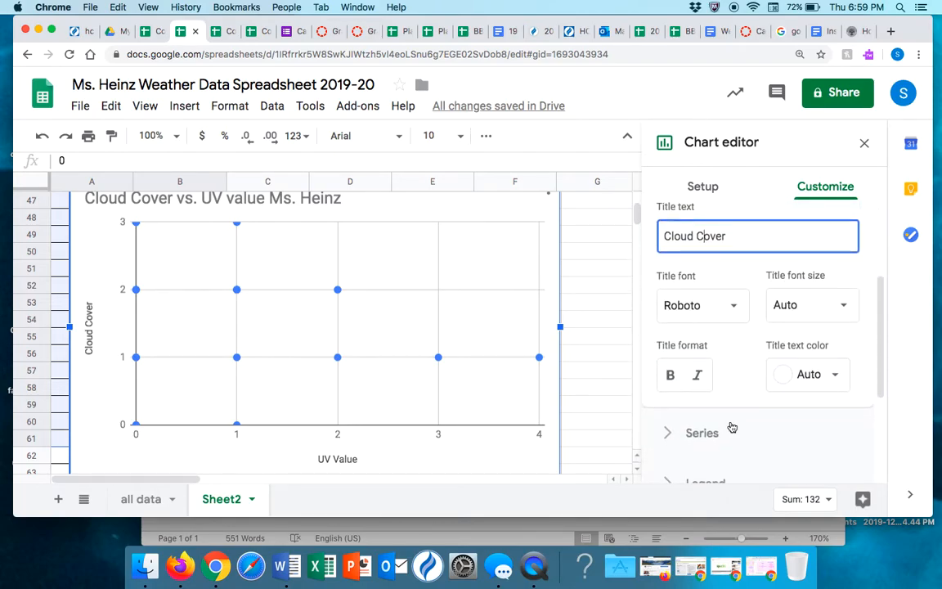
scroll(731, 427, "down", 5)
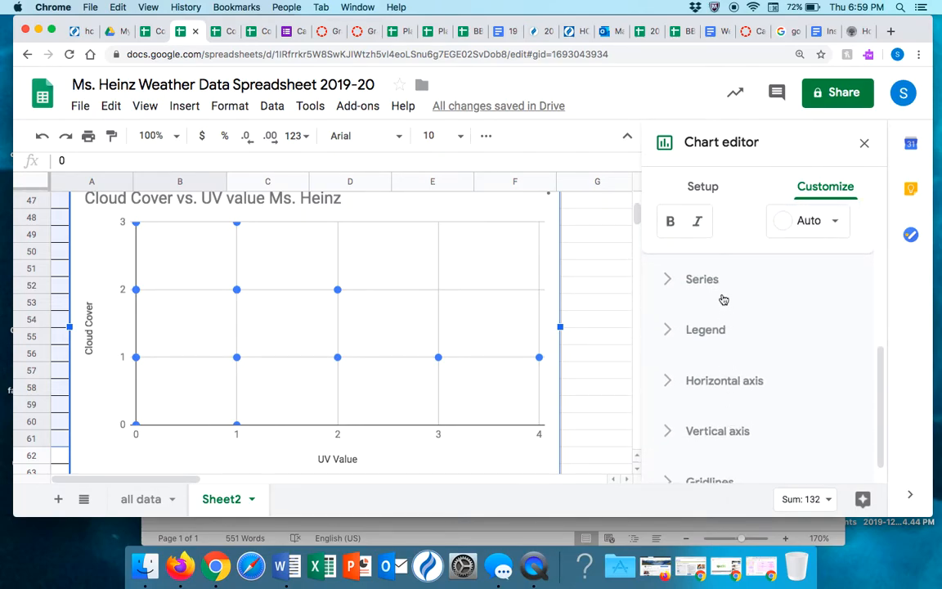
left_click(701, 280)
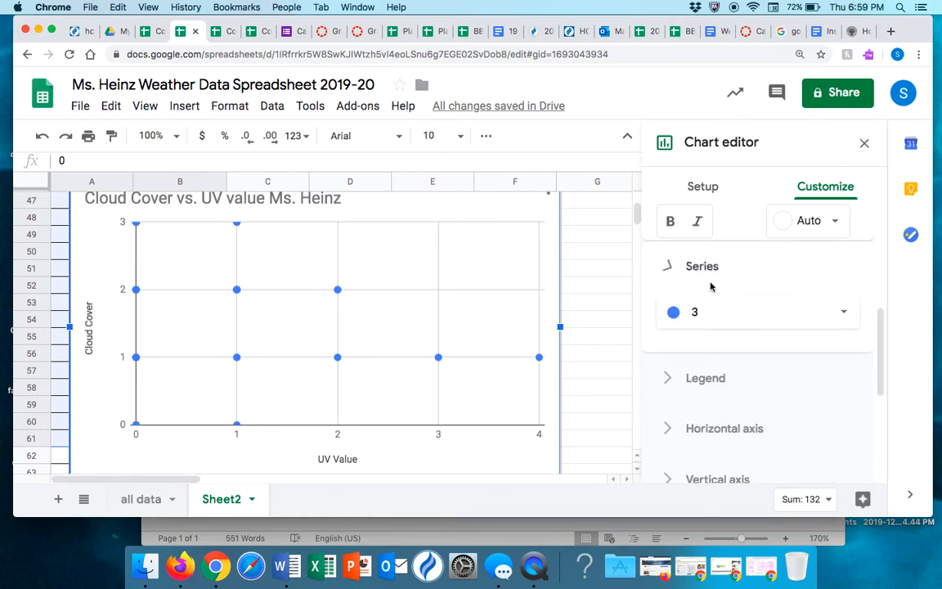
scroll(711, 287, "down", 5)
scroll(717, 378, "down", 3)
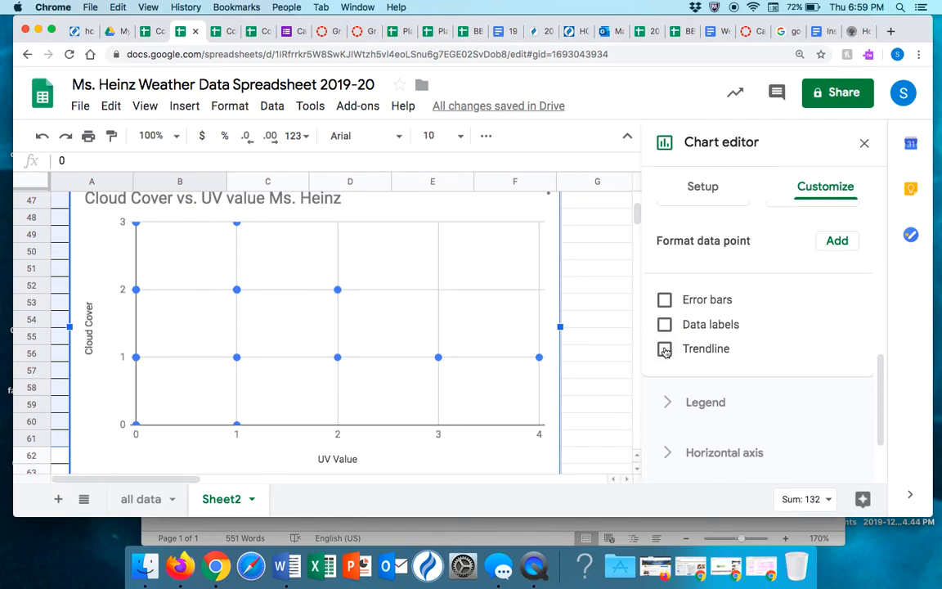
left_click(664, 349)
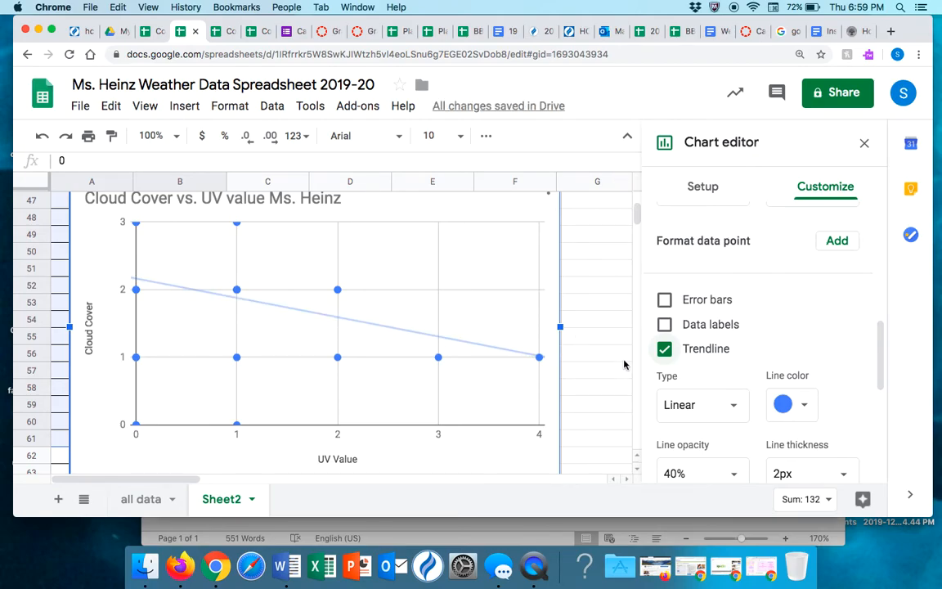
Show the R² value for the linear trendline, check it in the chart's legend and close the chart editor
scroll(624, 365, "down", 1)
scroll(693, 336, "down", 1)
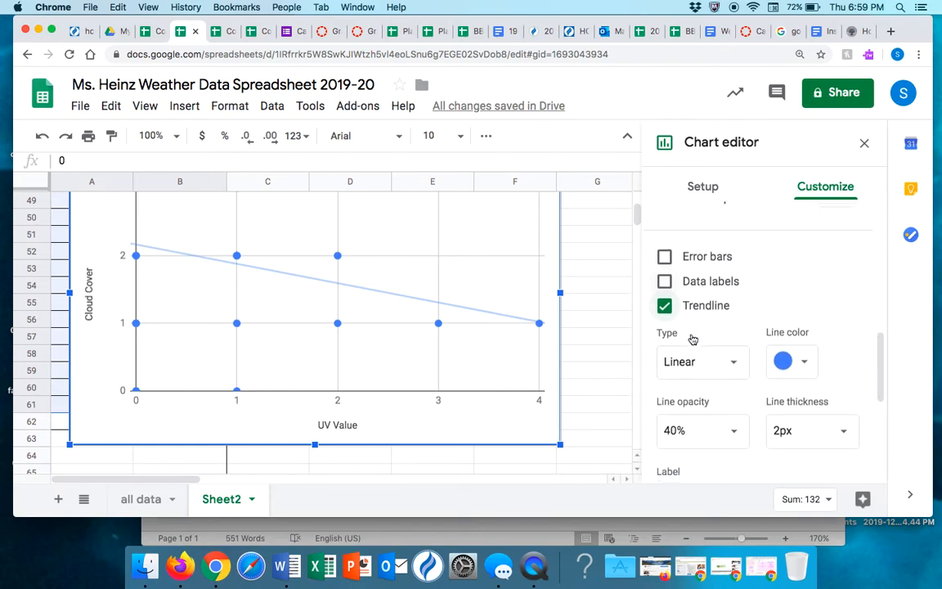
scroll(693, 339, "down", 1)
scroll(692, 339, "down", 5)
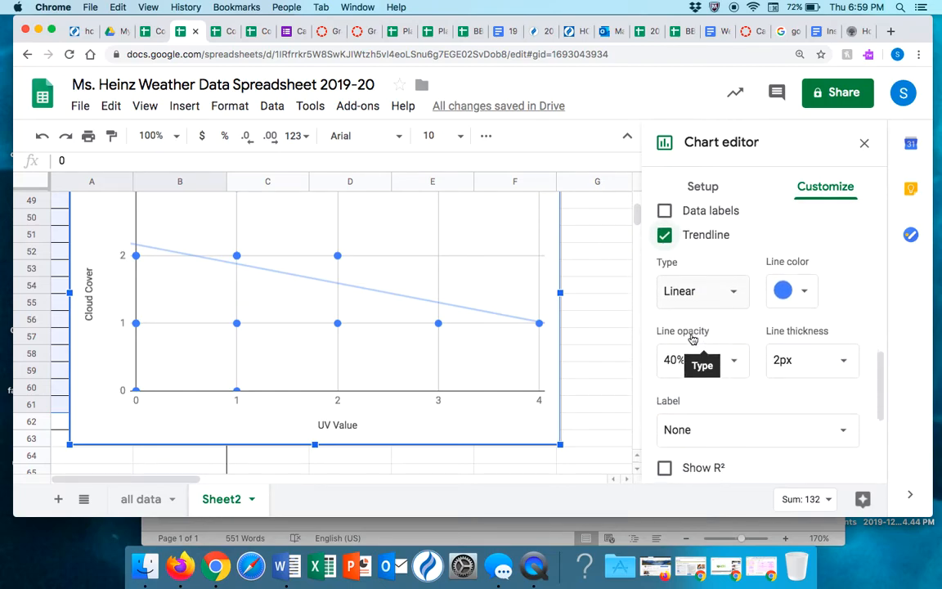
scroll(692, 338, "down", 1)
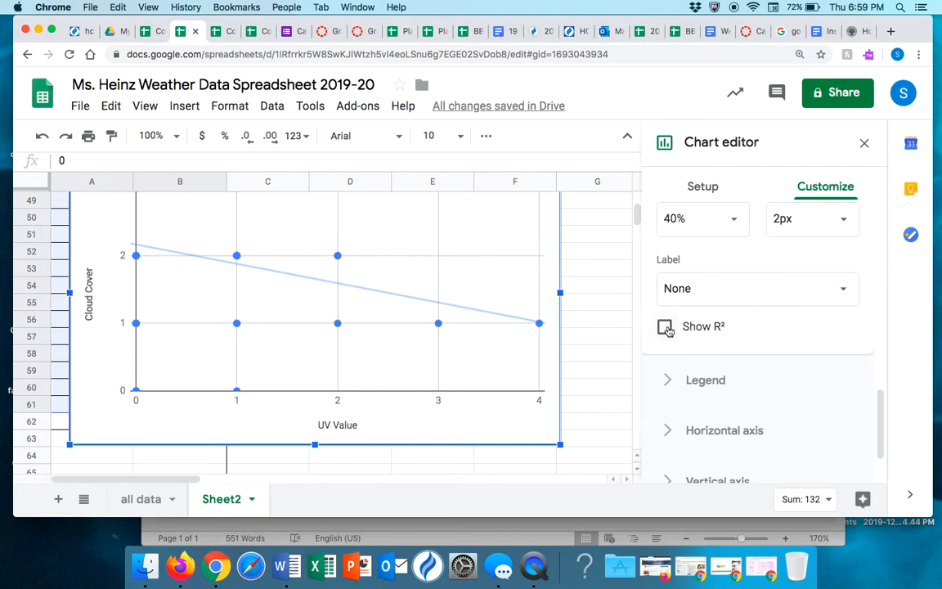
left_click(665, 327)
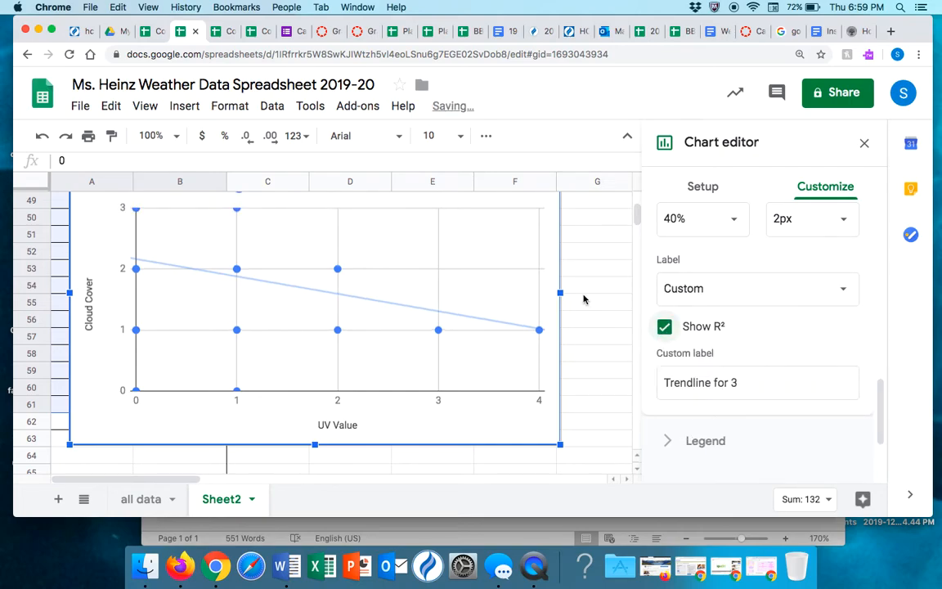
scroll(572, 297, "up", 1)
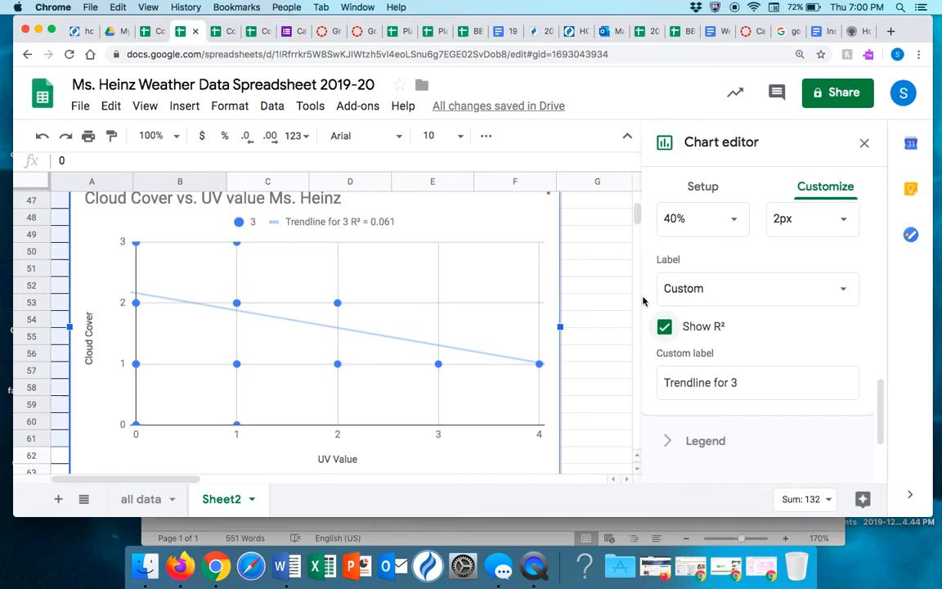
scroll(645, 298, "up", 5)
scroll(587, 306, "up", 2)
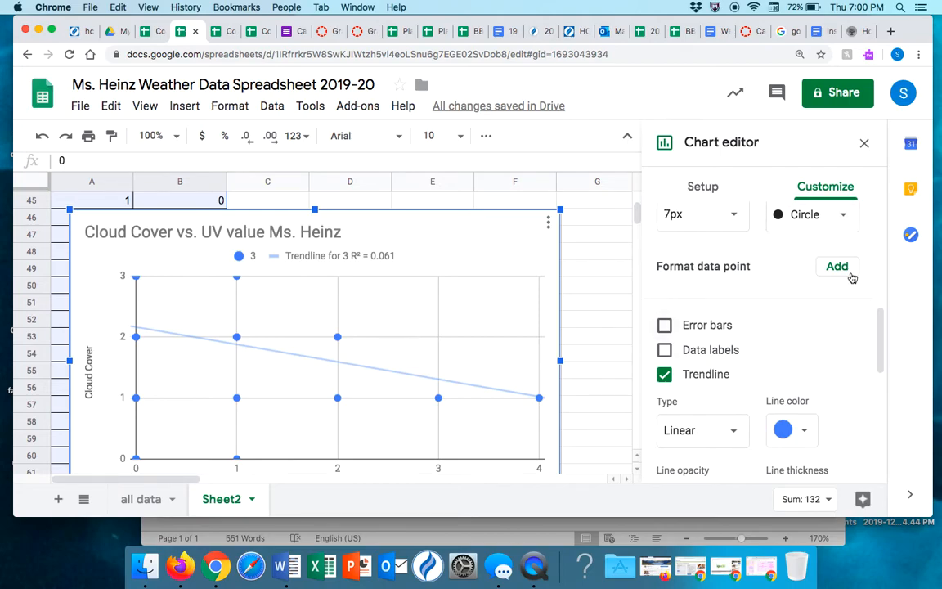
left_click(864, 144)
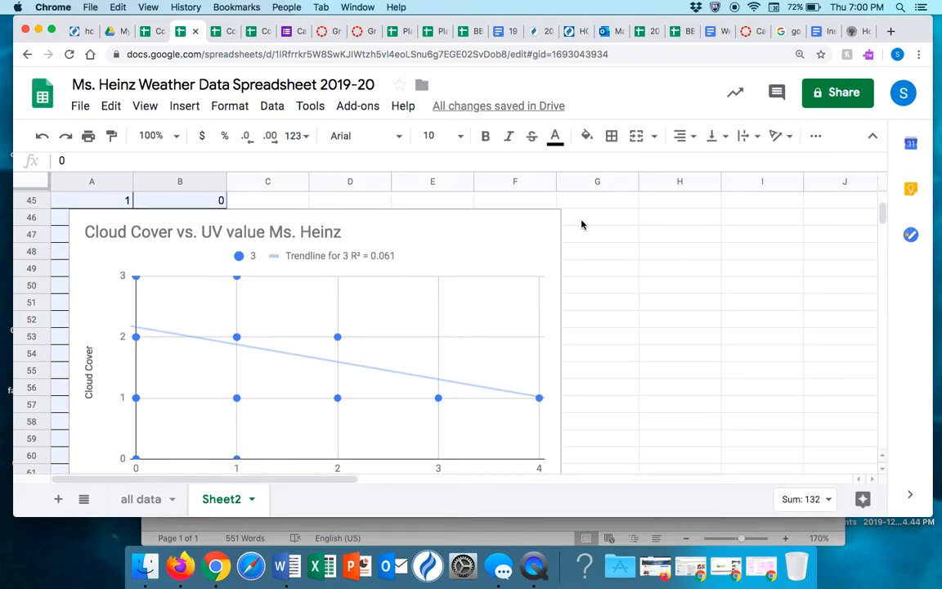
Move the finished Cloud Cover vs. UV value chart from Sheet2 to its own sheet
left_click(502, 248)
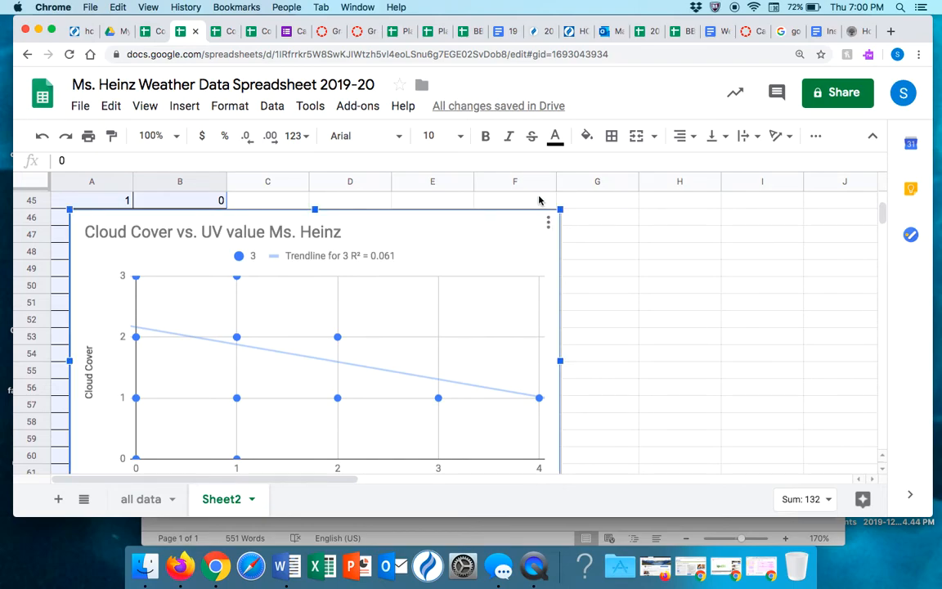
left_click(638, 281)
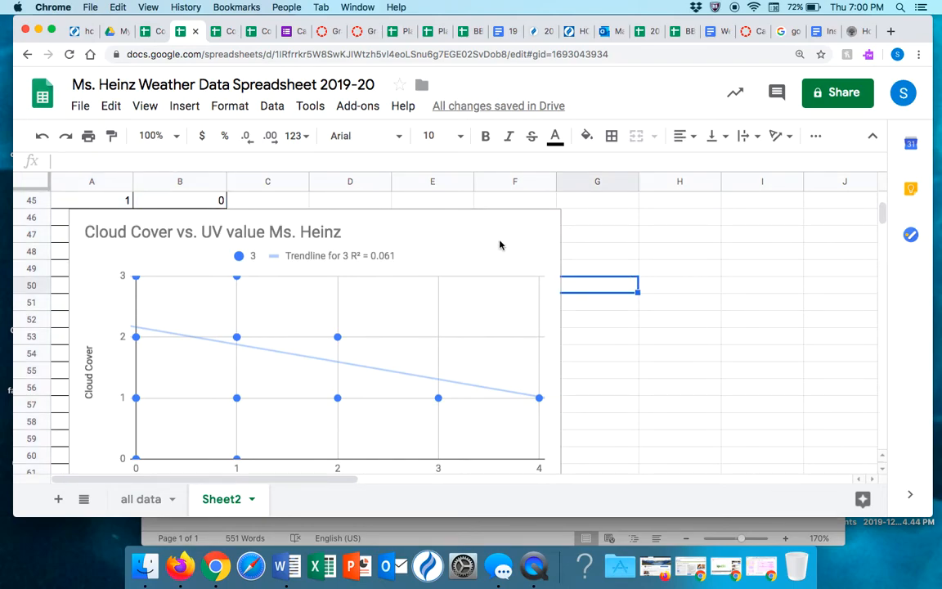
left_click(461, 247)
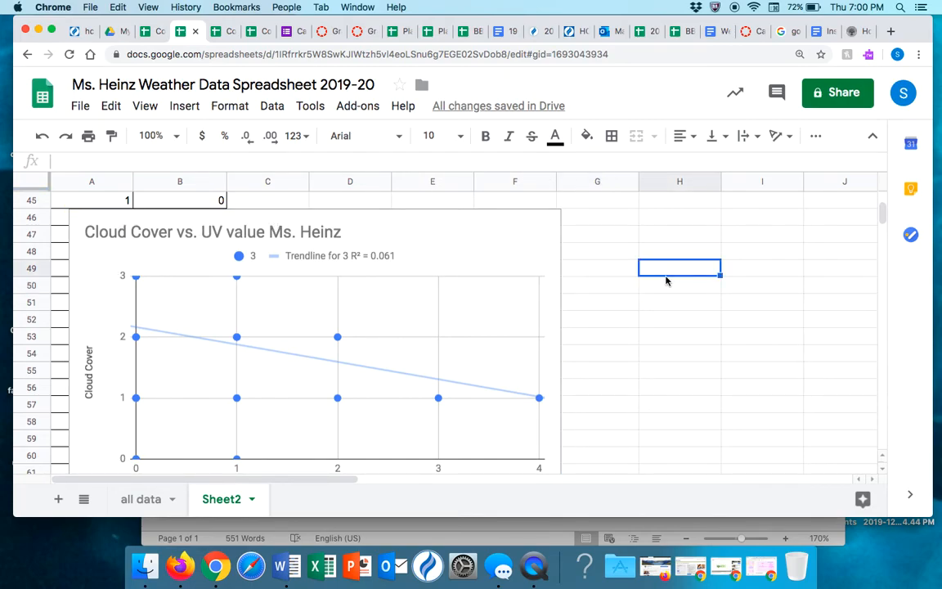
left_click(525, 239)
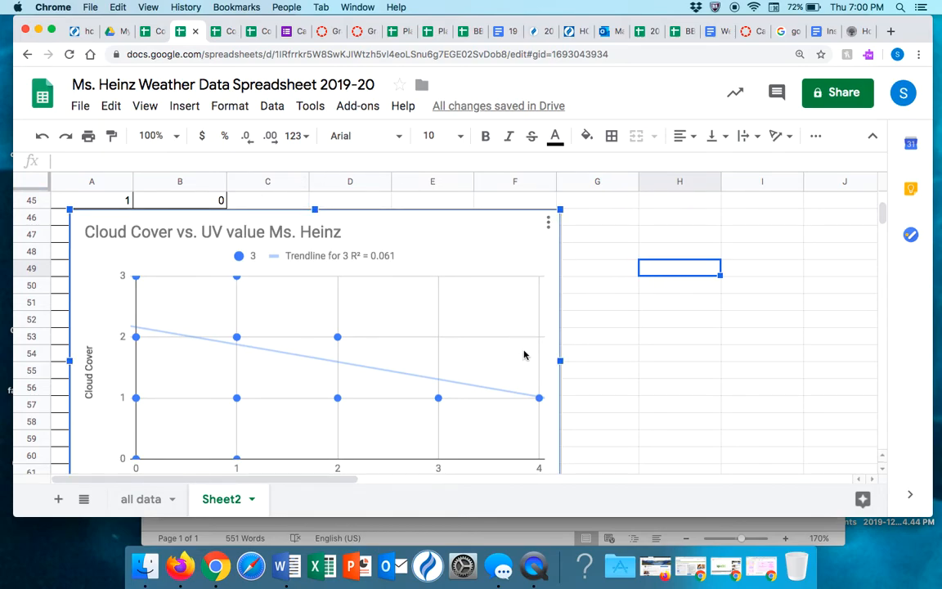
left_click(549, 222)
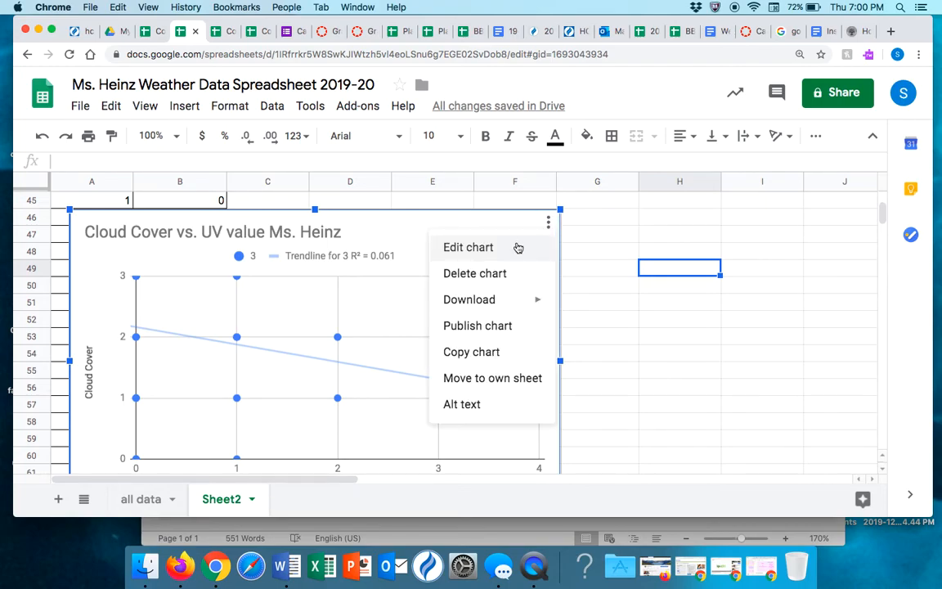
left_click(485, 378)
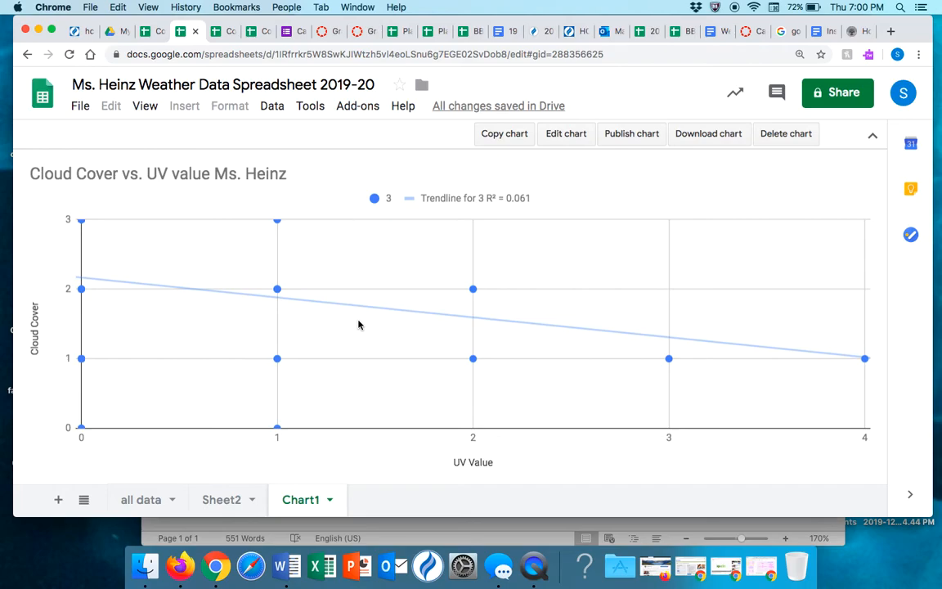
Preview the printout of the chart sheet in landscape orientation and leave the print dialog without printing
key("super+p")
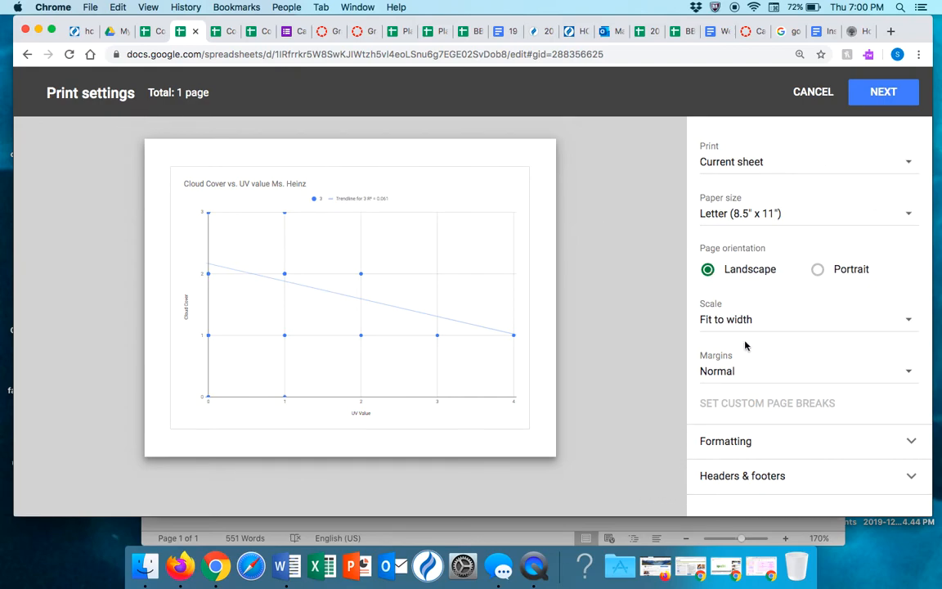
left_click(884, 94)
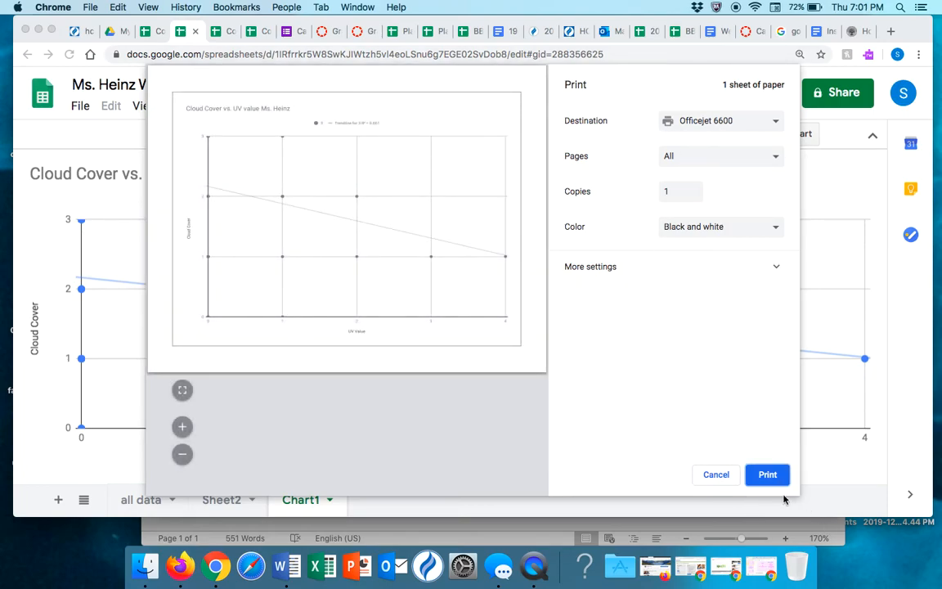
left_click(728, 479)
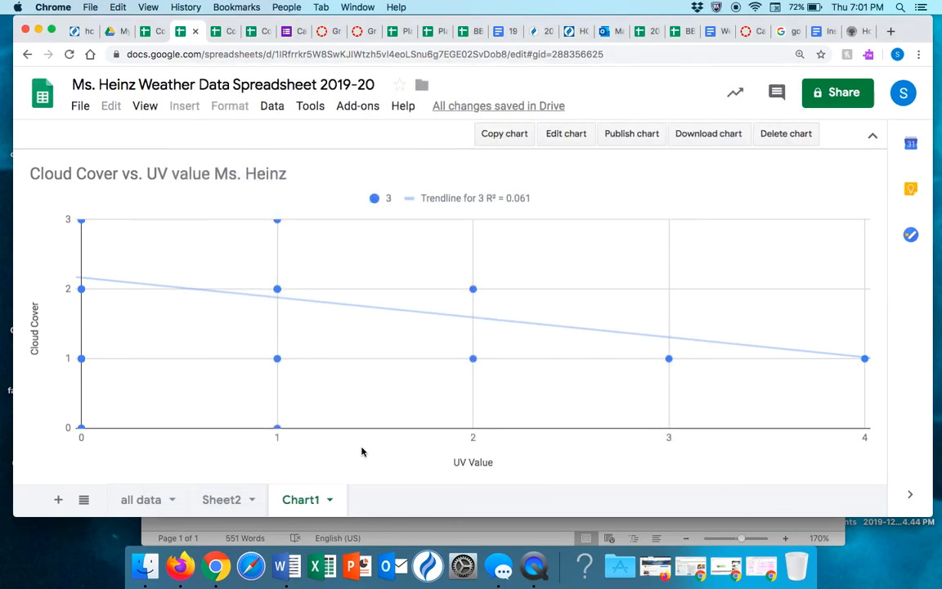
Return to the all data sheet and view the remaining weather columns through wind direction
left_click(147, 500)
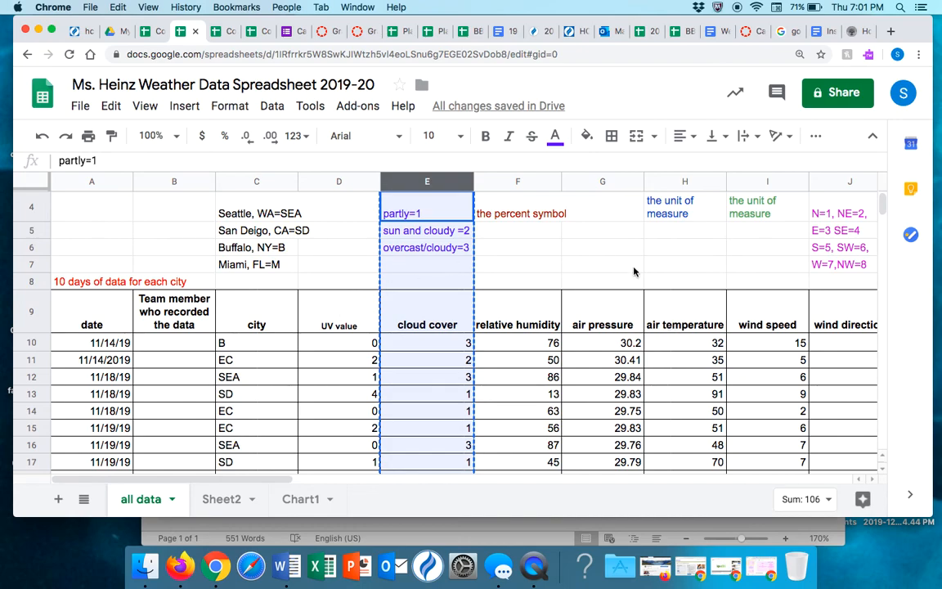
scroll(732, 352, "right", 4)
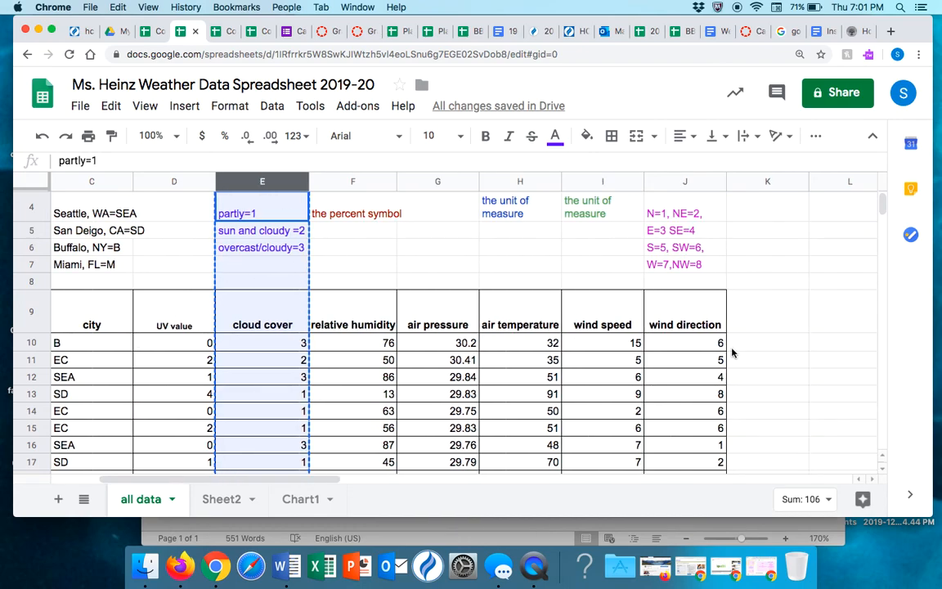